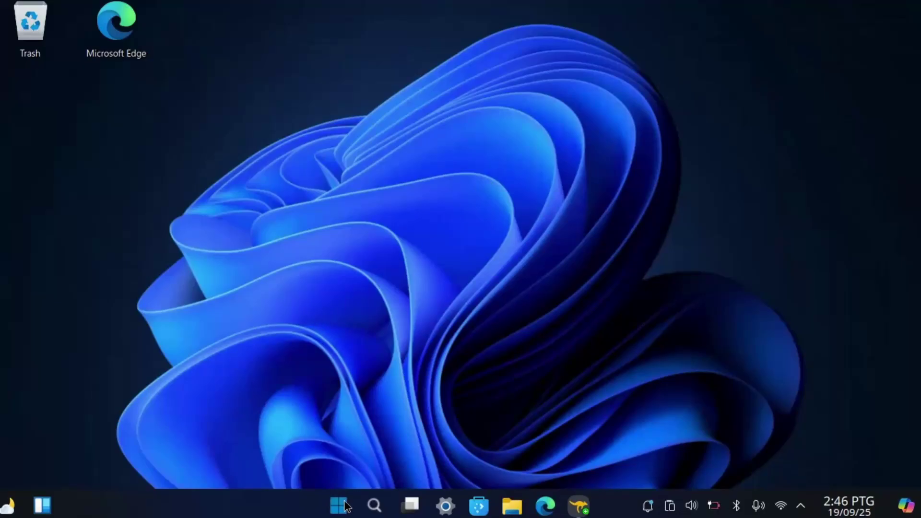
Open Winux Settings on the System page listing Display, Sound, Notifications and On/Off.
{"action": "left_click", "coordinate": [344, 501]}
{"action": "left_click", "coordinate": [379, 503]}
{"action": "left_click", "coordinate": [445, 505]}
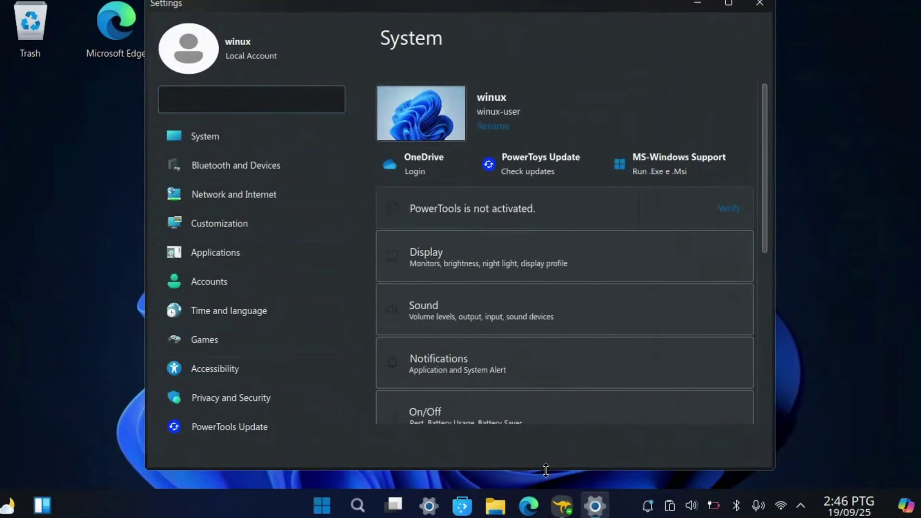
Open Dolphin and browse the Desktop, Documents, Downloads, Music, Pictures, Videos and Trash folders.
{"action": "left_click", "coordinate": [496, 506]}
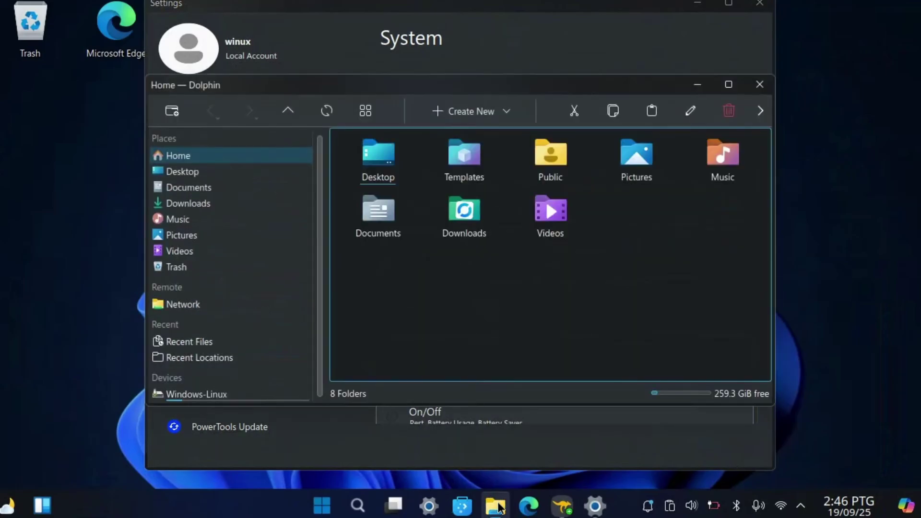
{"action": "mouse_move", "coordinate": [495, 505]}
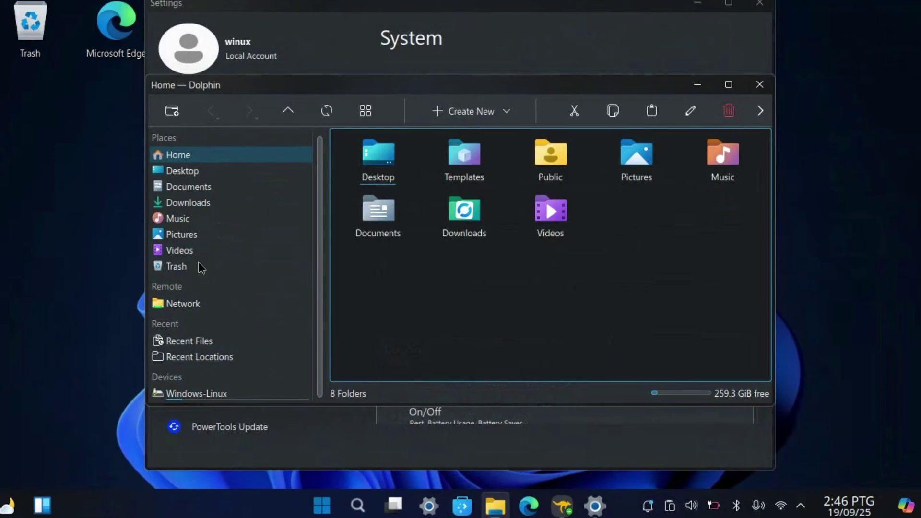
{"action": "left_click", "coordinate": [198, 168]}
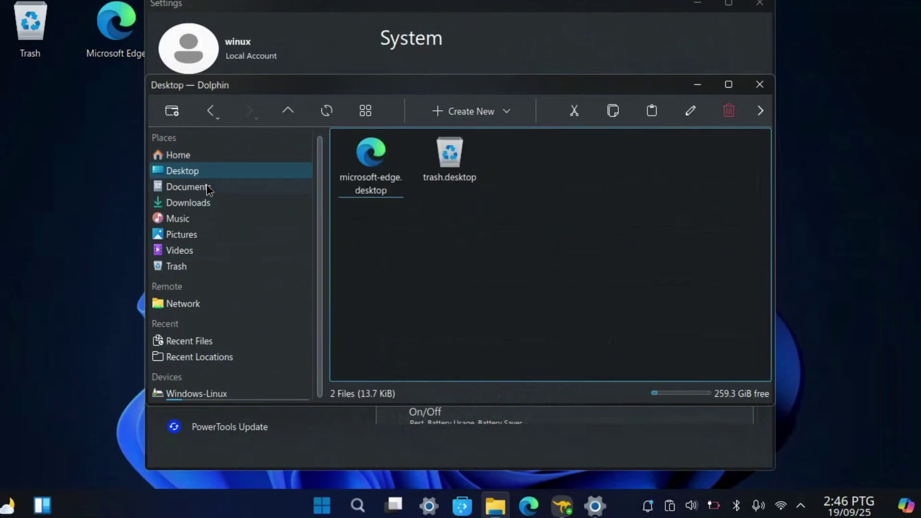
{"action": "left_click", "coordinate": [208, 189]}
{"action": "left_click", "coordinate": [216, 202]}
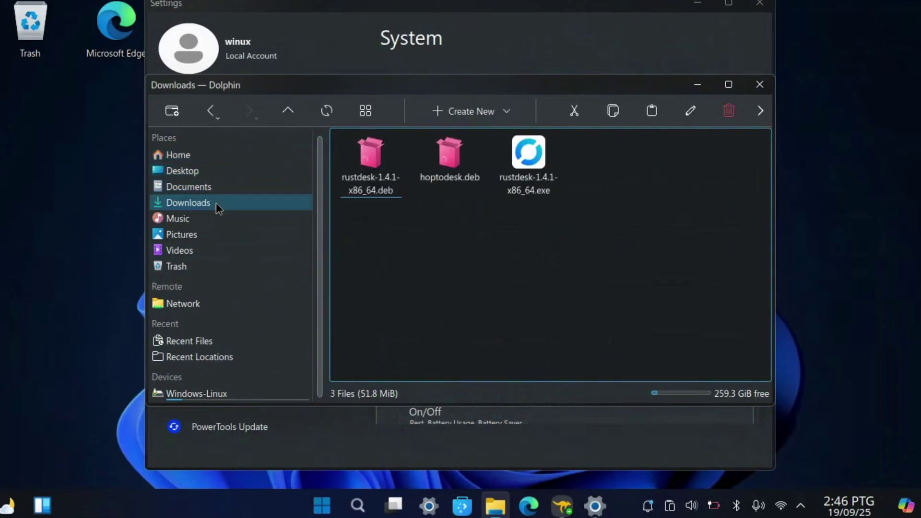
{"action": "left_click", "coordinate": [217, 219]}
{"action": "left_click", "coordinate": [223, 235]}
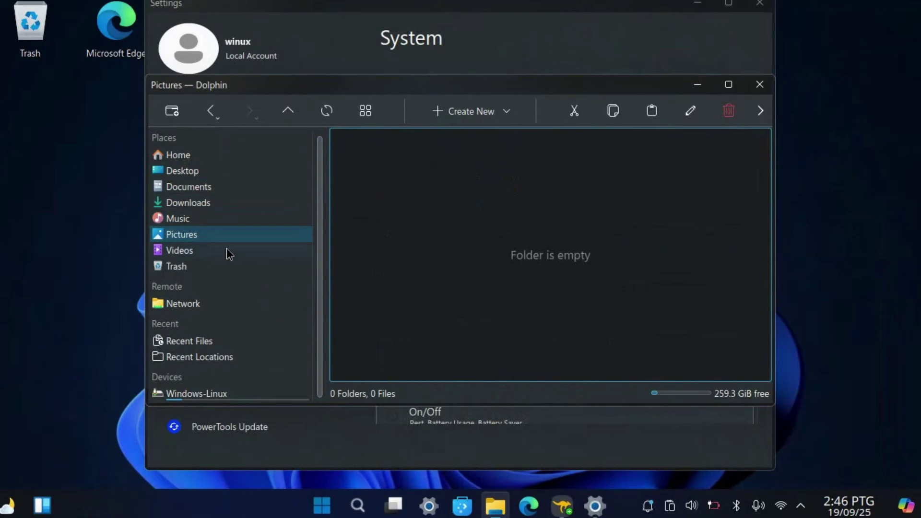
{"action": "left_click", "coordinate": [226, 249]}
{"action": "left_click", "coordinate": [232, 268]}
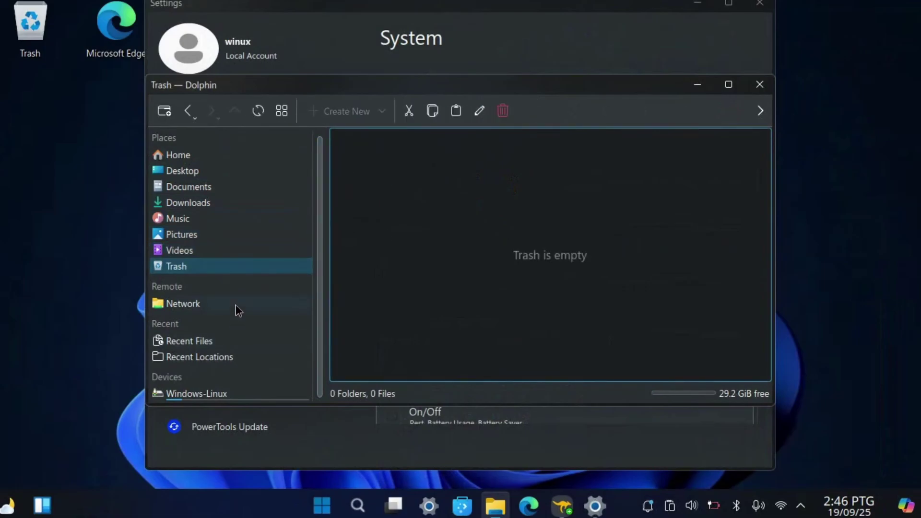
Browse the Windows-Linux root drive, then list all 2,275 applications in Discover.
{"action": "left_click", "coordinate": [226, 394]}
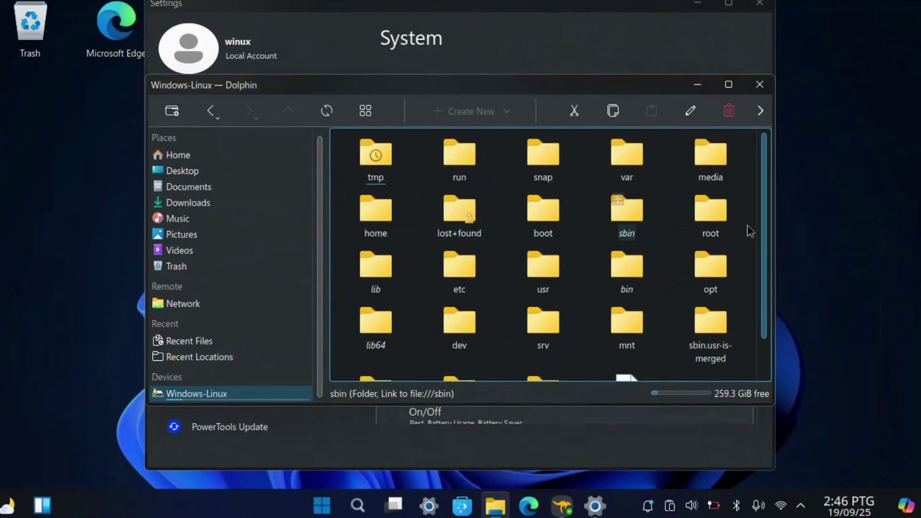
{"action": "scroll", "coordinate": [748, 229], "scroll_direction": "down", "scroll_amount": 1}
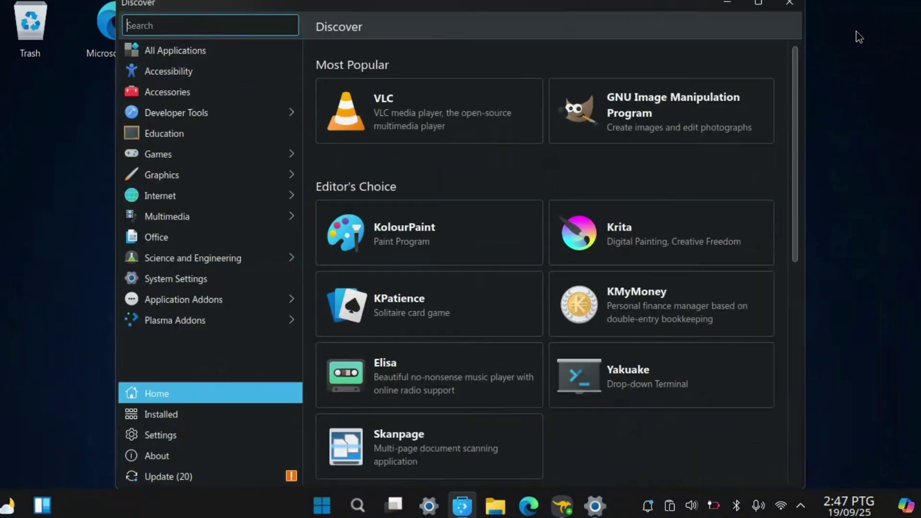
{"action": "left_click", "coordinate": [223, 51]}
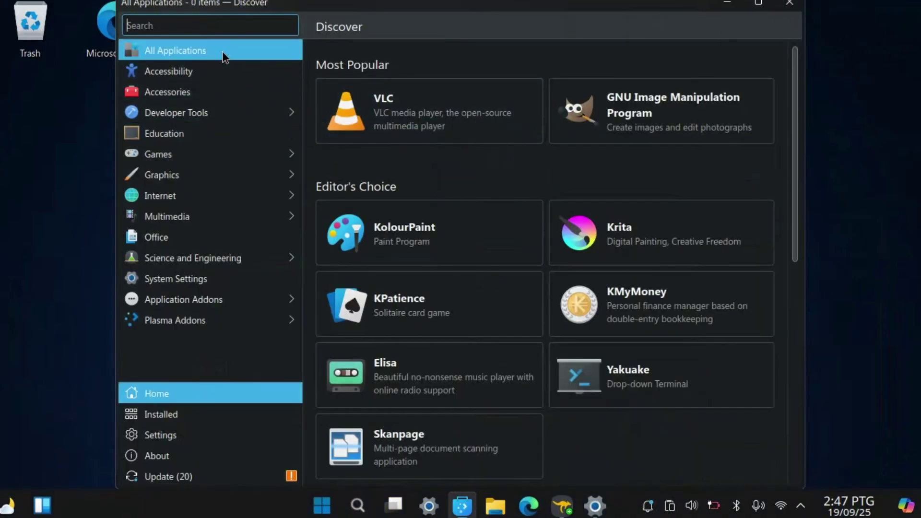
{"action": "scroll", "coordinate": [547, 206], "scroll_direction": "down", "scroll_amount": 3}
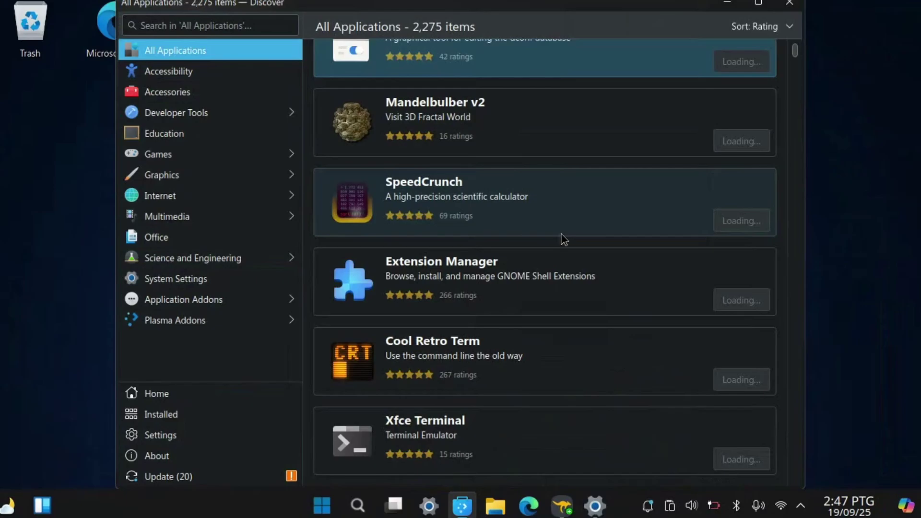
{"action": "left_click", "coordinate": [789, 3]}
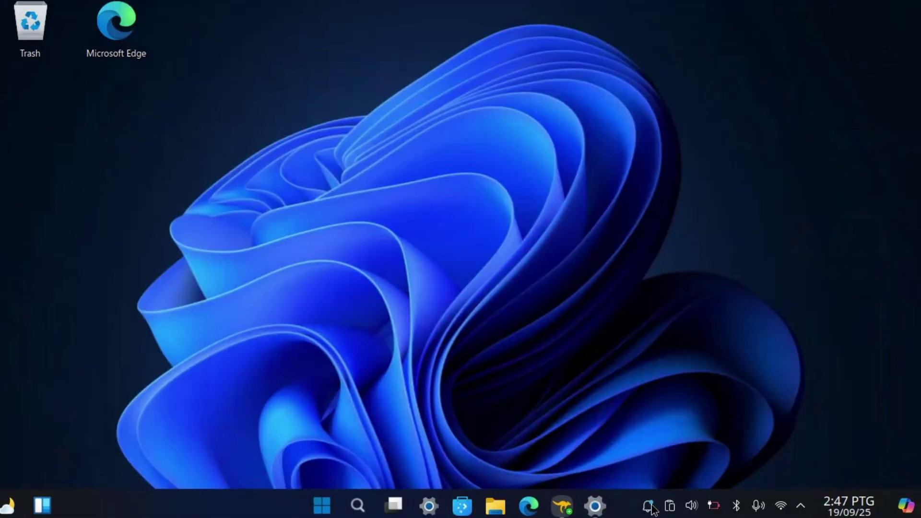
{"action": "left_click", "coordinate": [648, 506]}
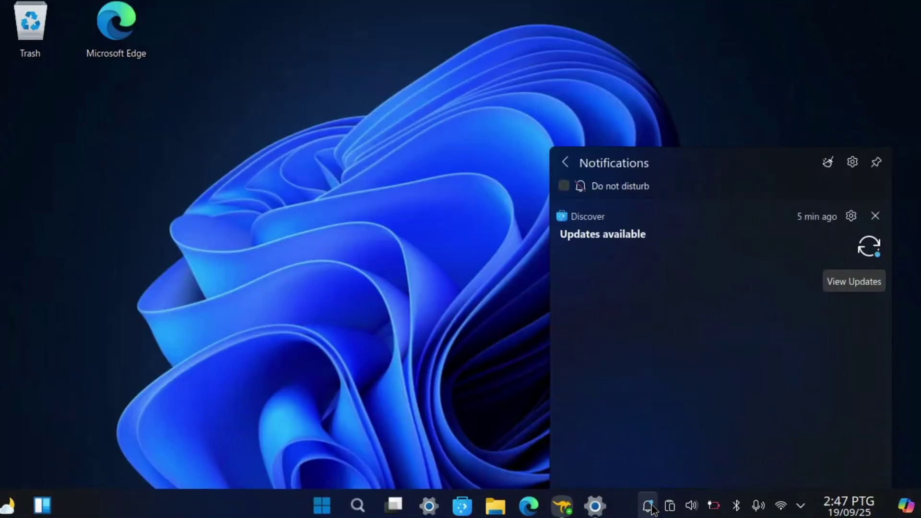
{"action": "key", "text": "Escape"}
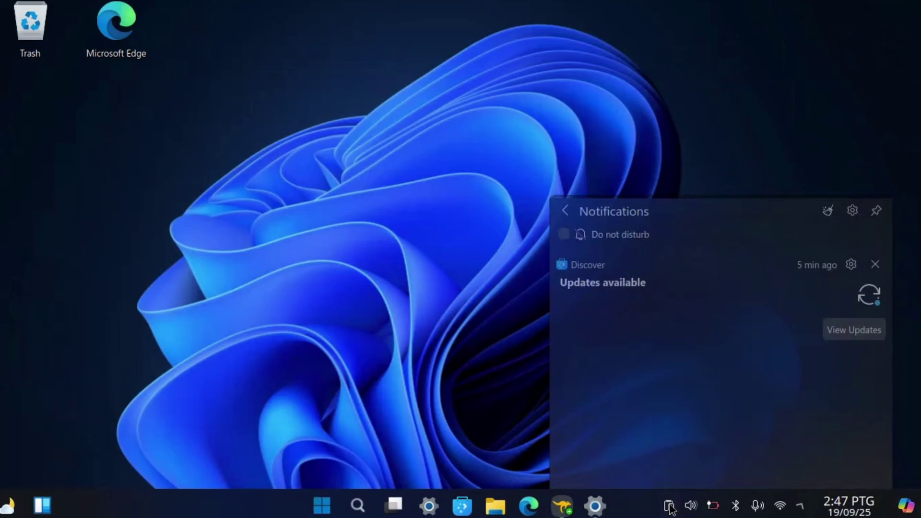
{"action": "left_click", "coordinate": [669, 507]}
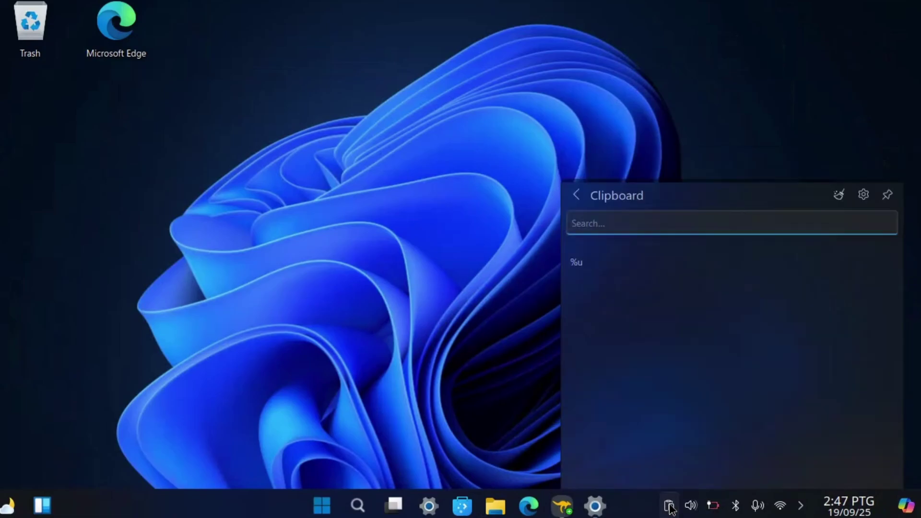
{"action": "left_click", "coordinate": [669, 506]}
{"action": "left_click", "coordinate": [691, 506]}
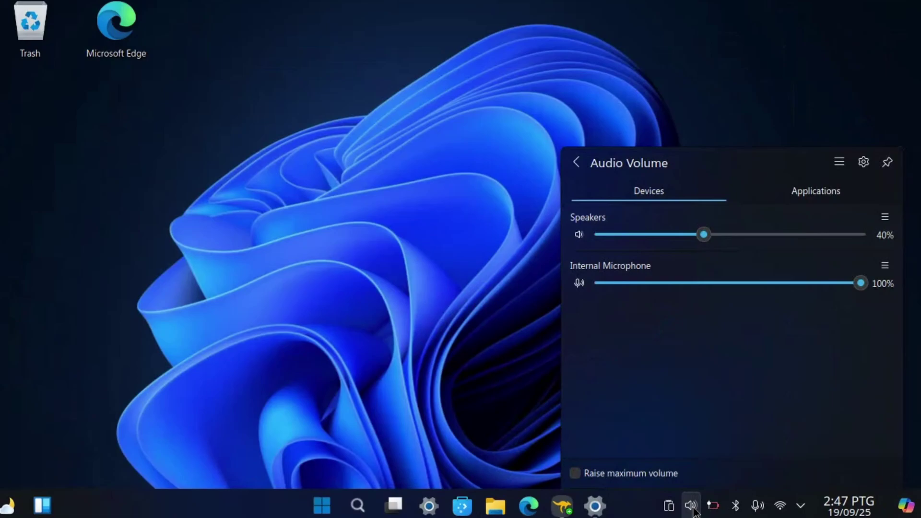
{"action": "left_click", "coordinate": [795, 205]}
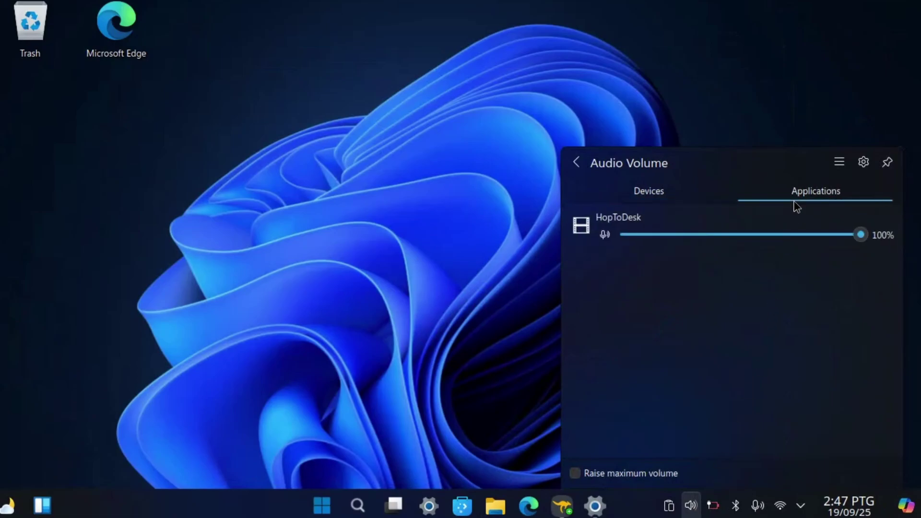
{"action": "left_click", "coordinate": [689, 202]}
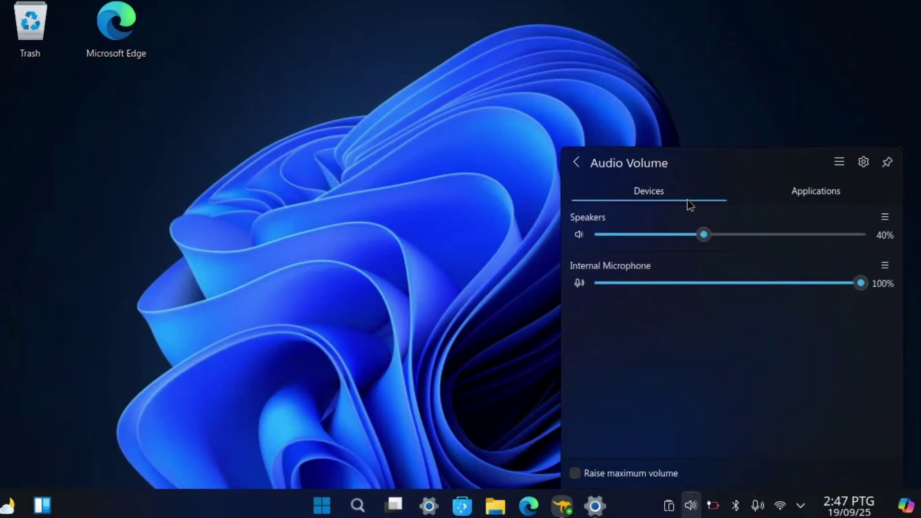
{"action": "left_click", "coordinate": [715, 506]}
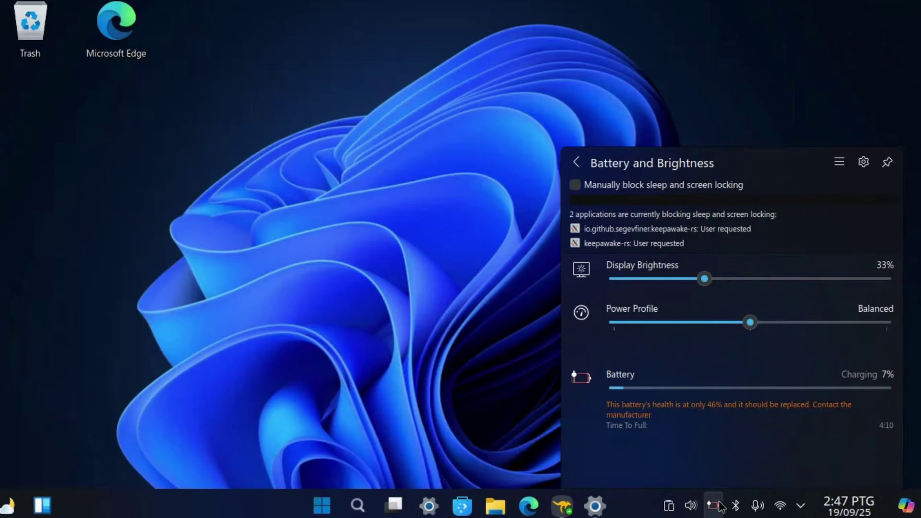
{"action": "left_click", "coordinate": [714, 505]}
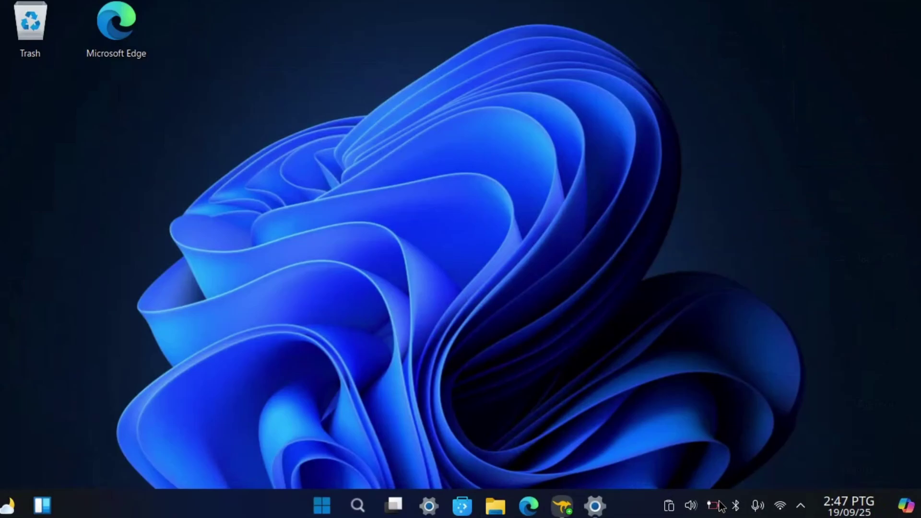
{"action": "left_click", "coordinate": [736, 506]}
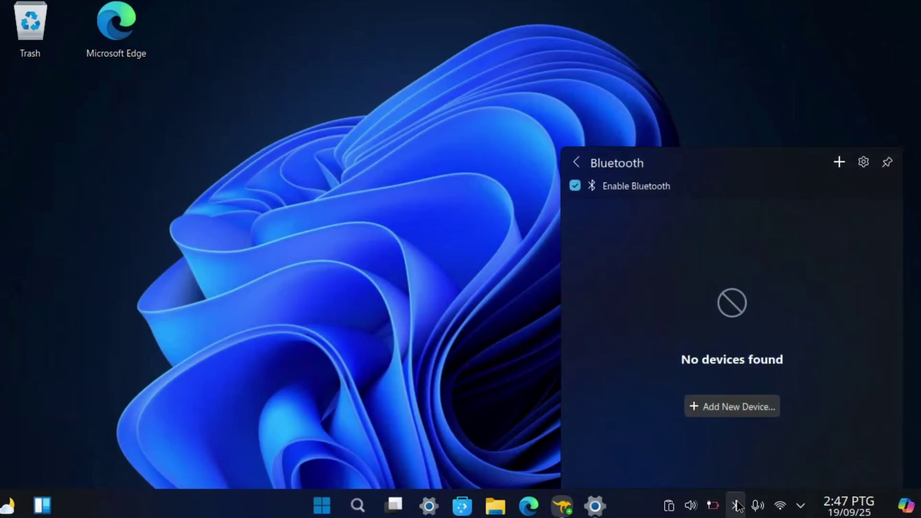
{"action": "left_click", "coordinate": [736, 506]}
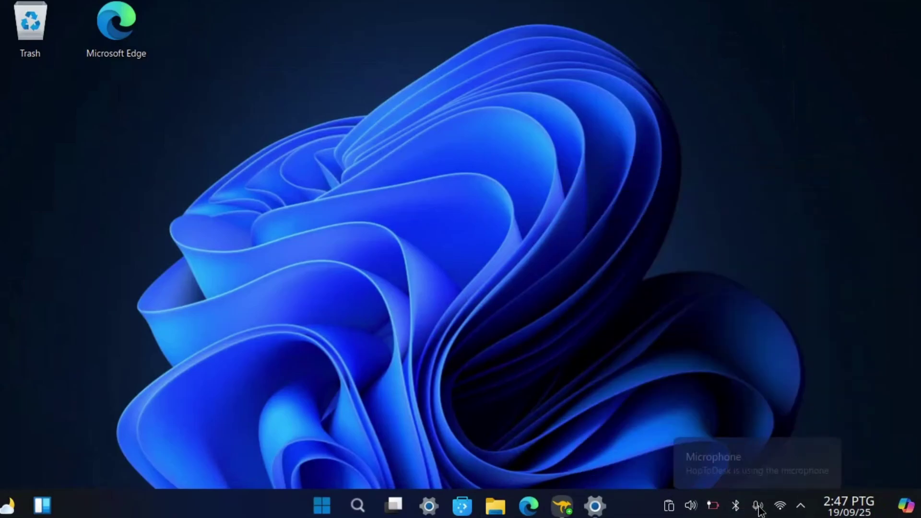
{"action": "left_click", "coordinate": [758, 506]}
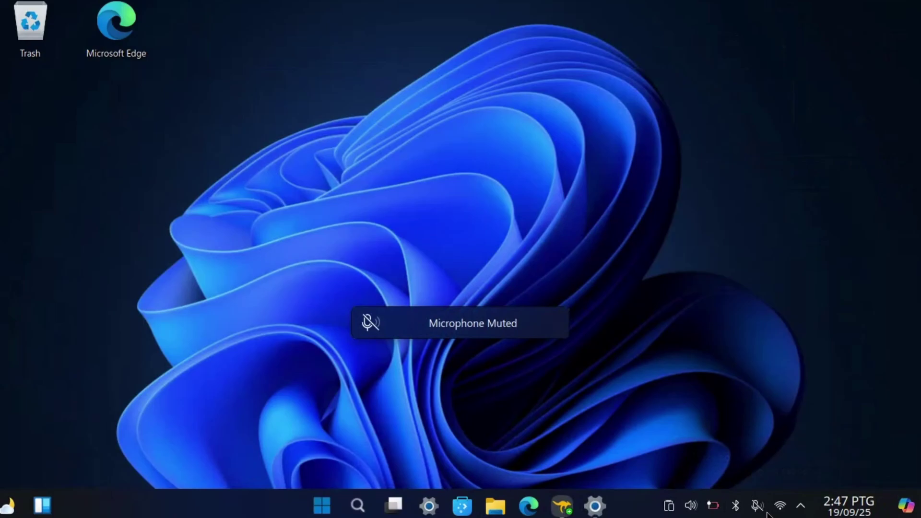
{"action": "left_click", "coordinate": [758, 506]}
{"action": "left_click", "coordinate": [847, 508]}
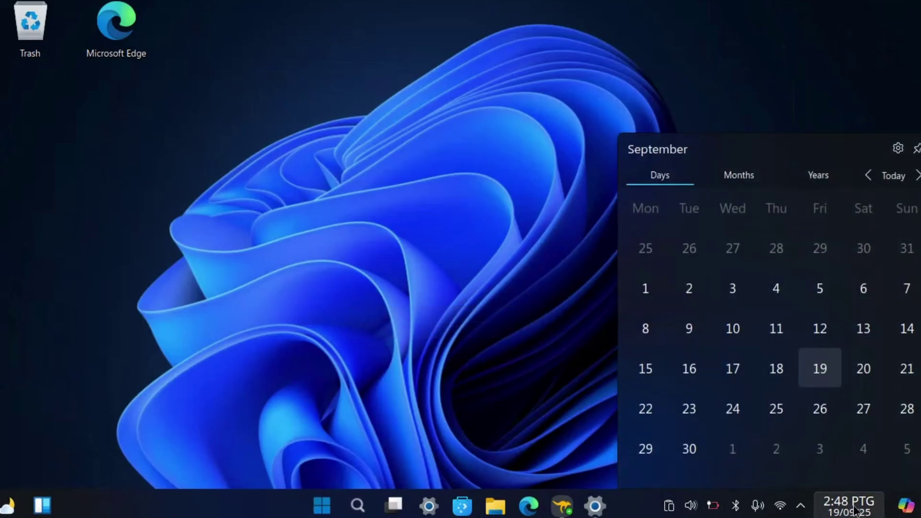
{"action": "left_click", "coordinate": [854, 510]}
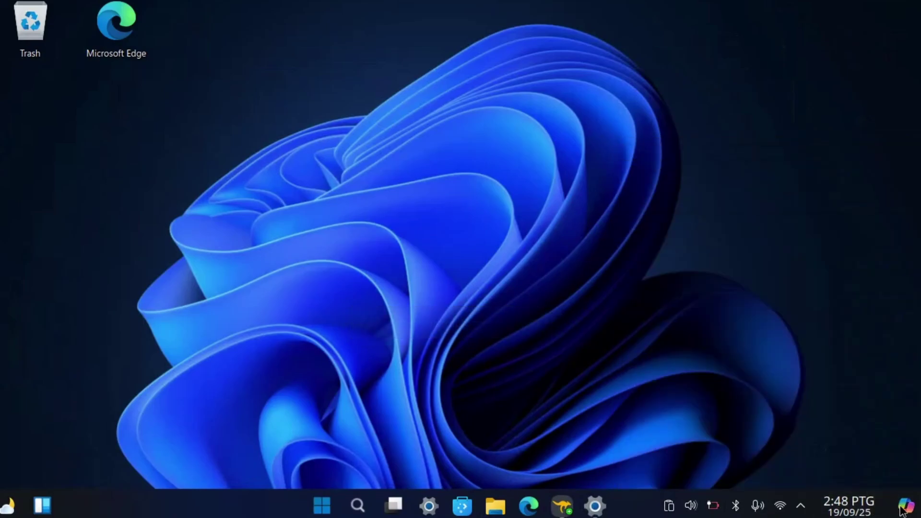
Ask Microsoft Copilot about a YouTube tech creator and get an answer citing youtube.com sources.
{"action": "left_click", "coordinate": [904, 507]}
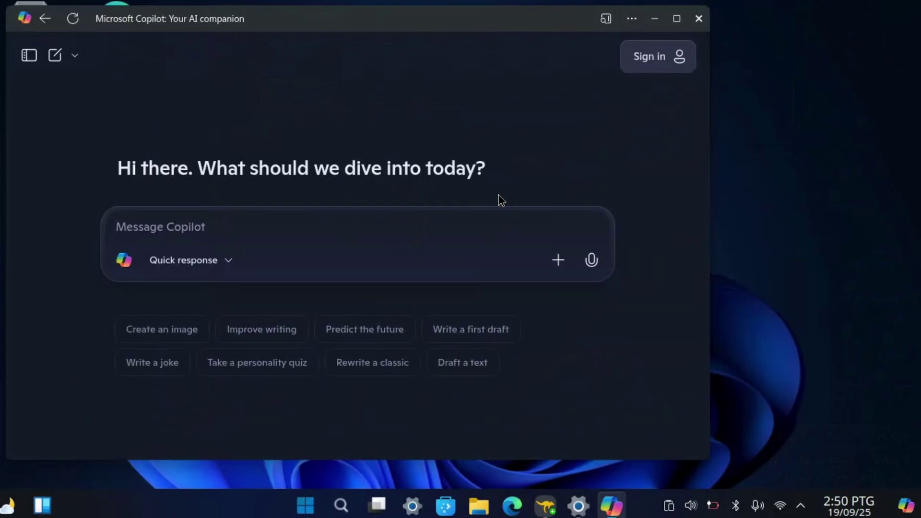
{"action": "type", "text": "is famouscy"}
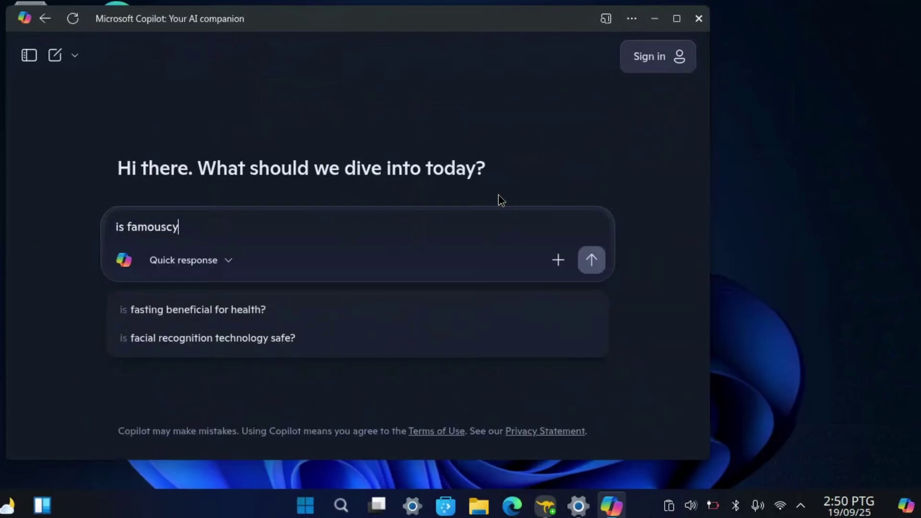
{"action": "type", "text": "beramos go"}
{"action": "key", "text": "Return"}
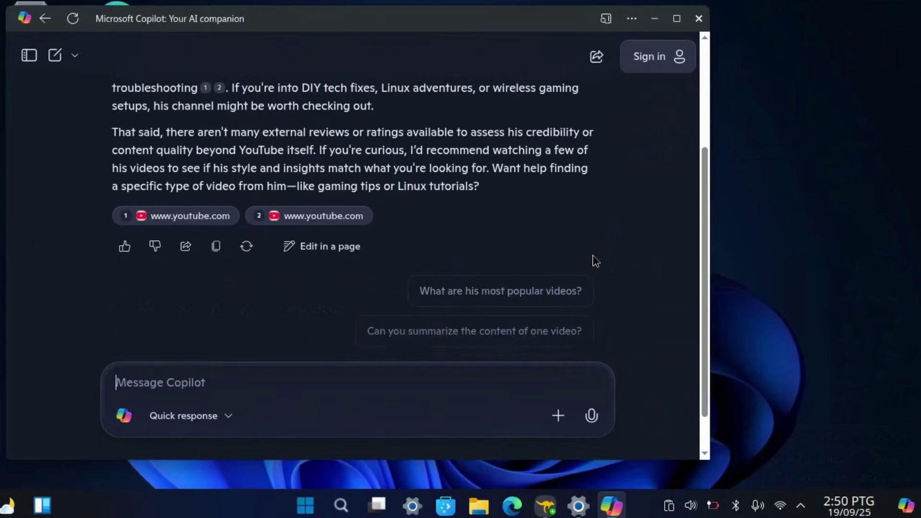
Close Copilot and launch System Monitor from the Start menu's All apps list.
{"action": "key", "text": "alt+F4"}
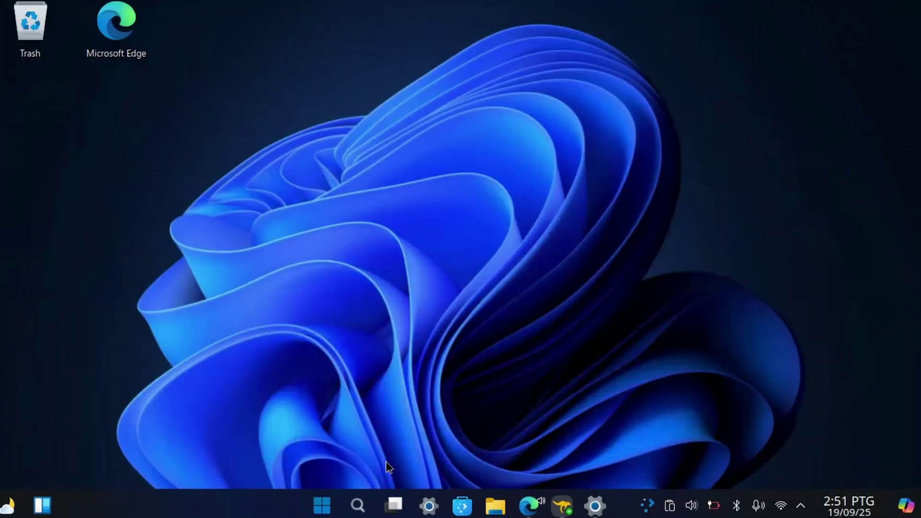
{"action": "left_click", "coordinate": [338, 498]}
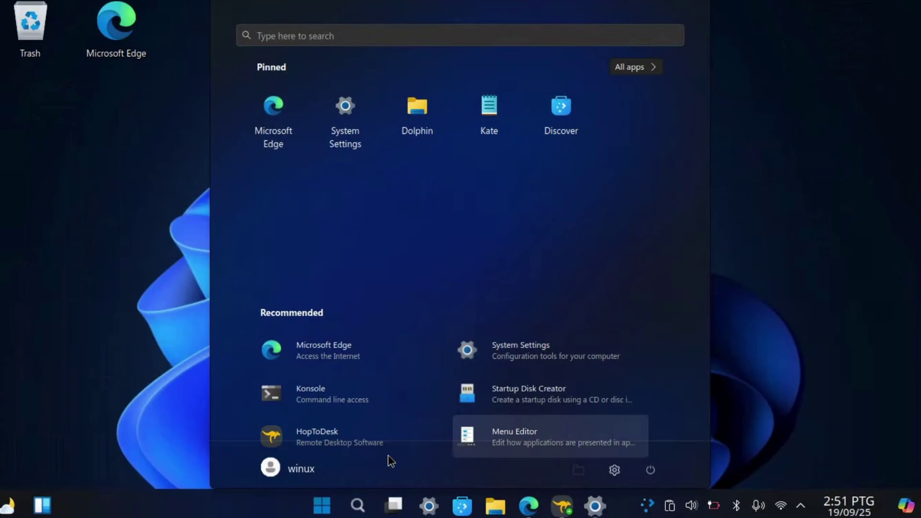
{"action": "left_click", "coordinate": [642, 69]}
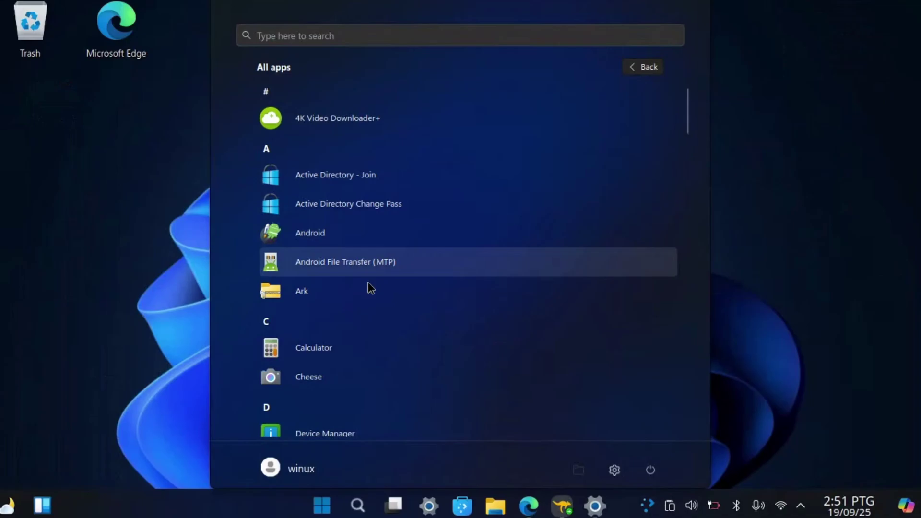
{"action": "scroll", "coordinate": [368, 281], "scroll_direction": "down", "scroll_amount": 10}
{"action": "left_click", "coordinate": [349, 188]}
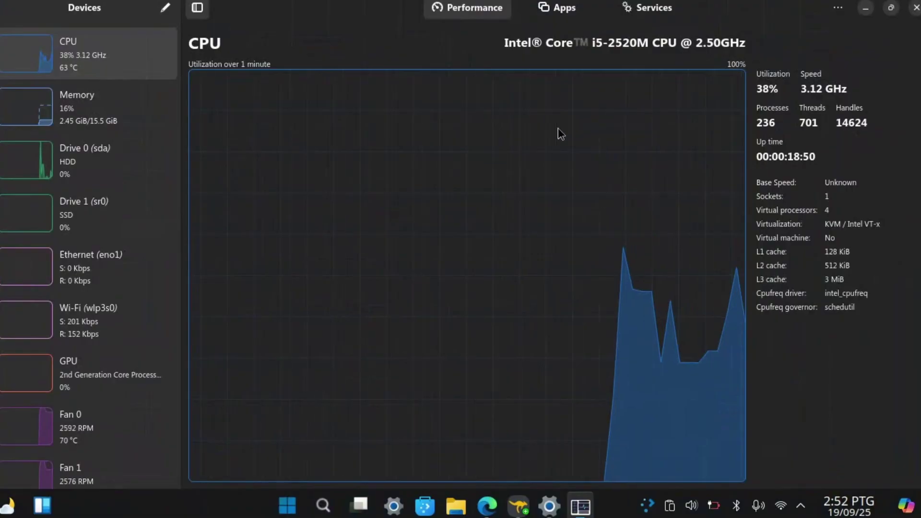
Step through the Memory, Drive 0, Drive 1, Ethernet, Wi-Fi and GPU performance pages.
{"action": "left_click", "coordinate": [116, 100]}
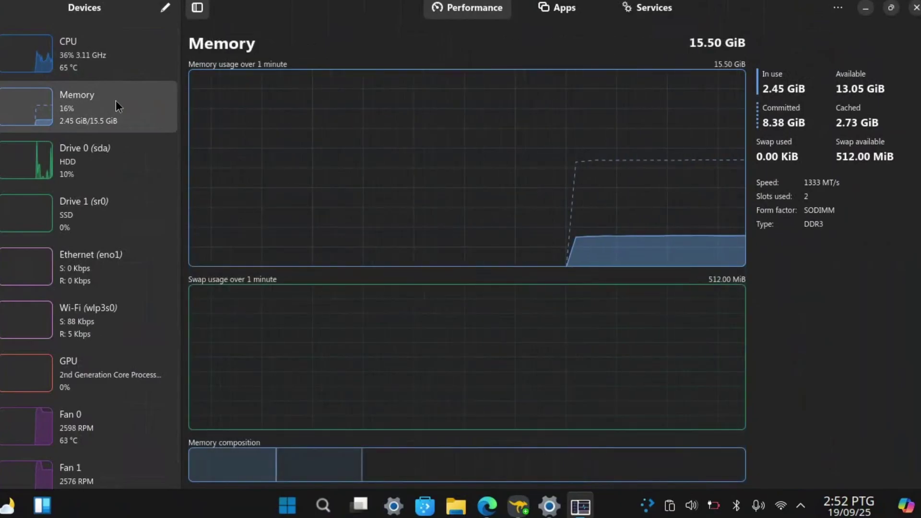
{"action": "left_click", "coordinate": [93, 164]}
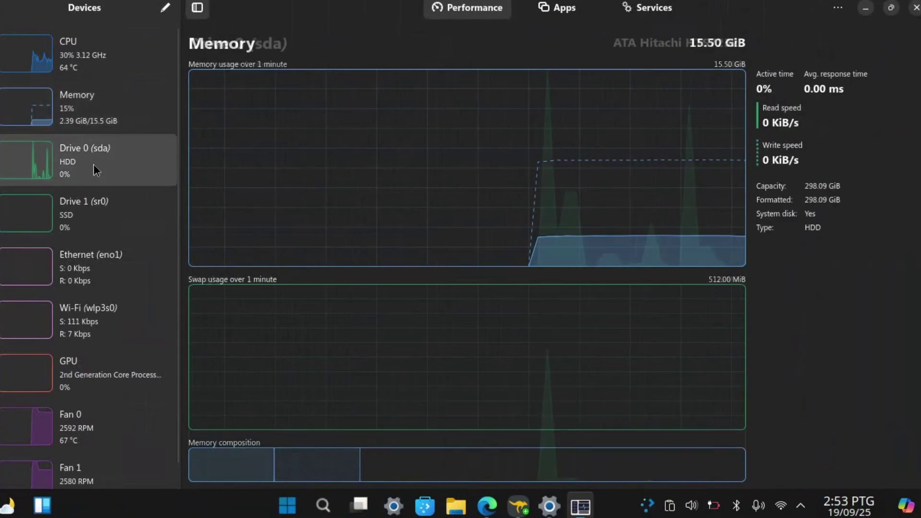
{"action": "left_click", "coordinate": [94, 211]}
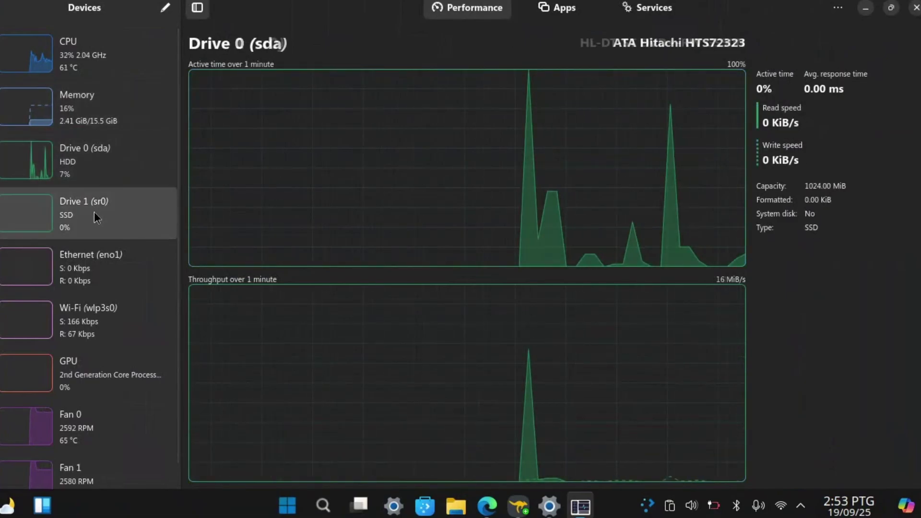
{"action": "left_click", "coordinate": [114, 272]}
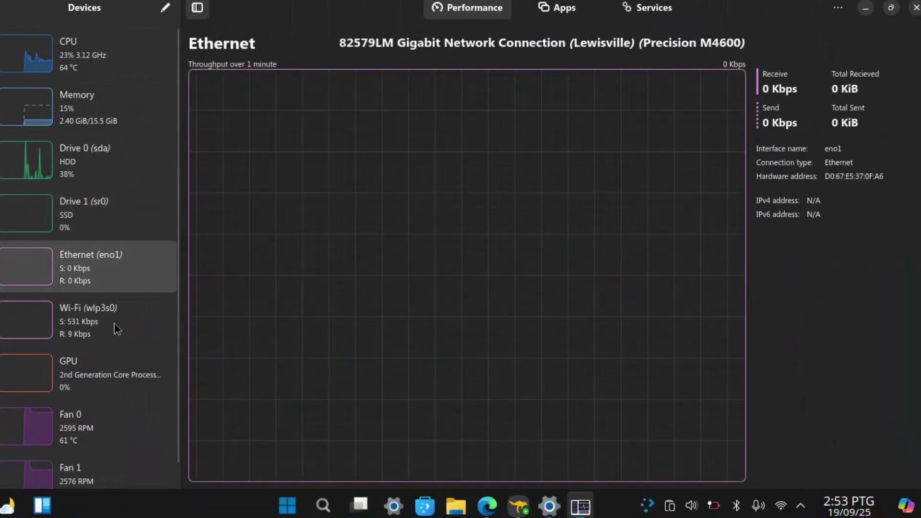
{"action": "left_click", "coordinate": [115, 337]}
{"action": "left_click", "coordinate": [116, 379]}
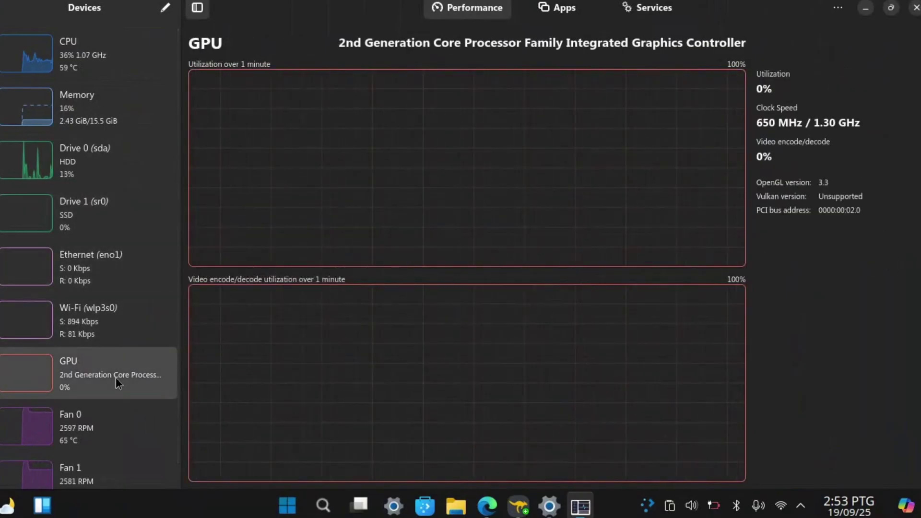
{"action": "scroll", "coordinate": [116, 377], "scroll_direction": "down", "scroll_amount": 1}
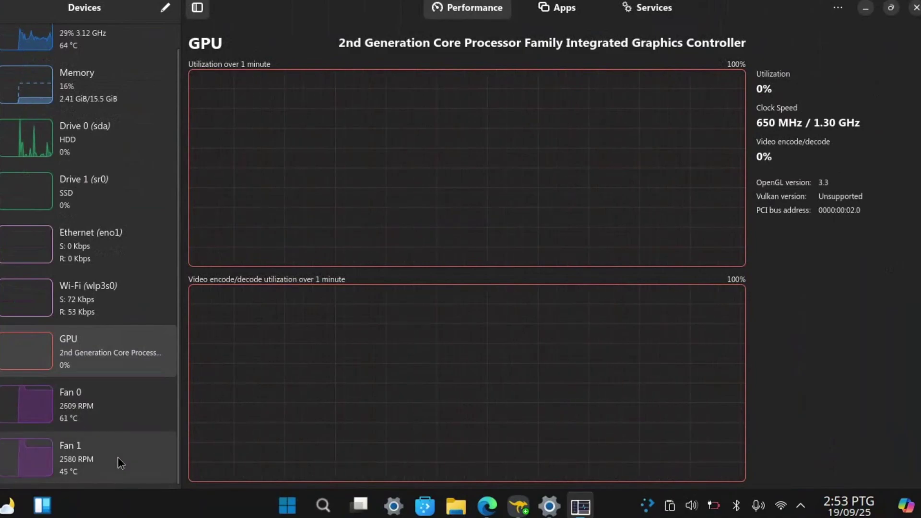
{"action": "scroll", "coordinate": [118, 402], "scroll_direction": "up", "scroll_amount": 1}
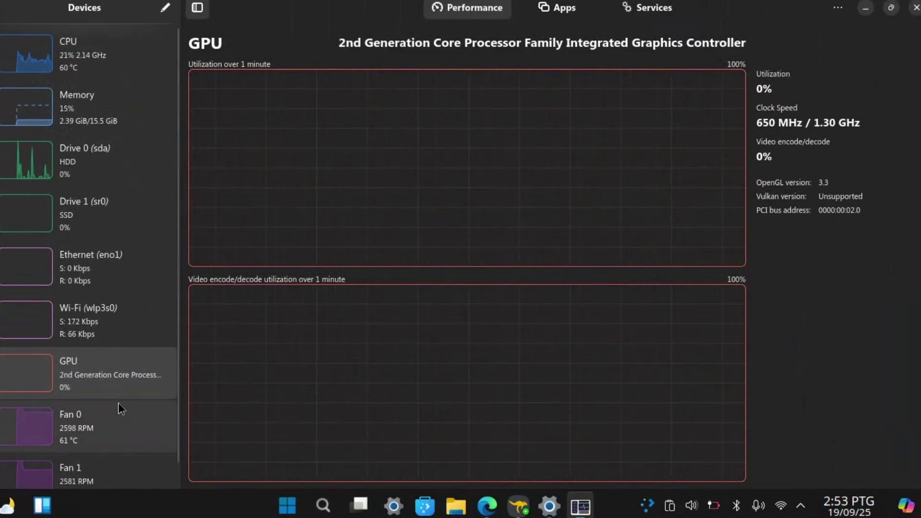
On the Apps tab, expand HopToDesk and view the stop options for its hoptodesk process.
{"action": "left_click", "coordinate": [556, 10]}
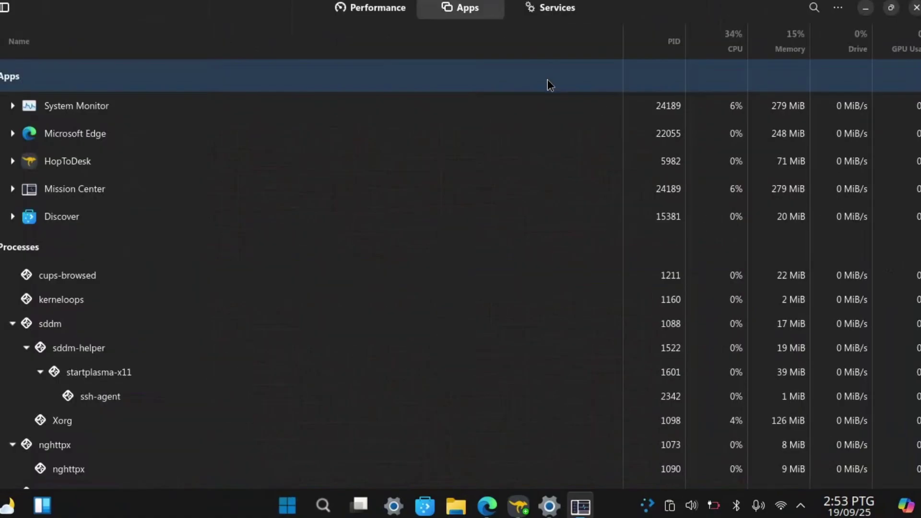
{"action": "left_click", "coordinate": [12, 162]}
{"action": "left_click", "coordinate": [68, 186]}
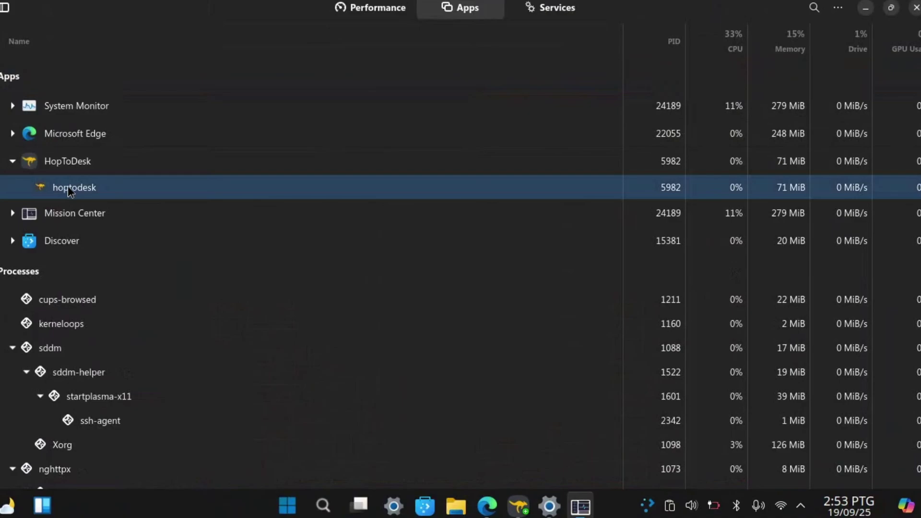
{"action": "right_click", "coordinate": [75, 190]}
{"action": "left_click", "coordinate": [45, 218]}
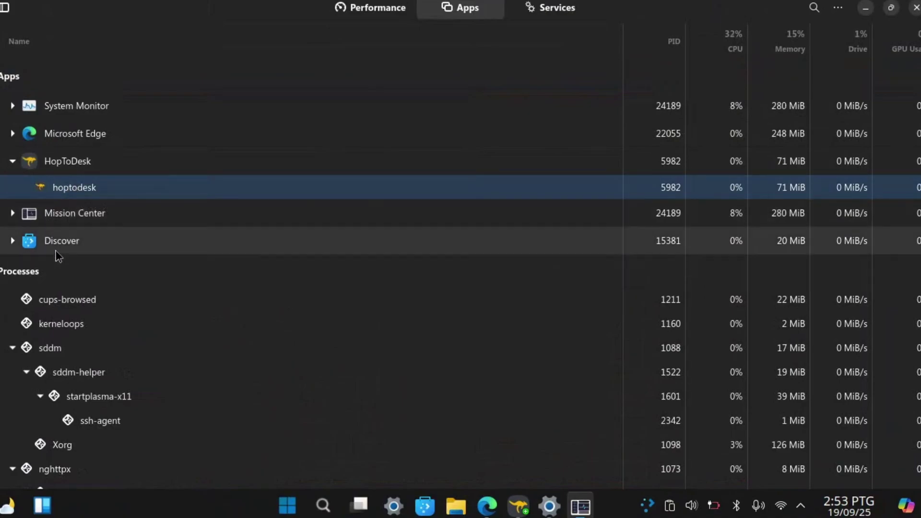
View the stop options for Discover, then expand and collapse its entry.
{"action": "left_click", "coordinate": [56, 244]}
{"action": "right_click", "coordinate": [58, 245]}
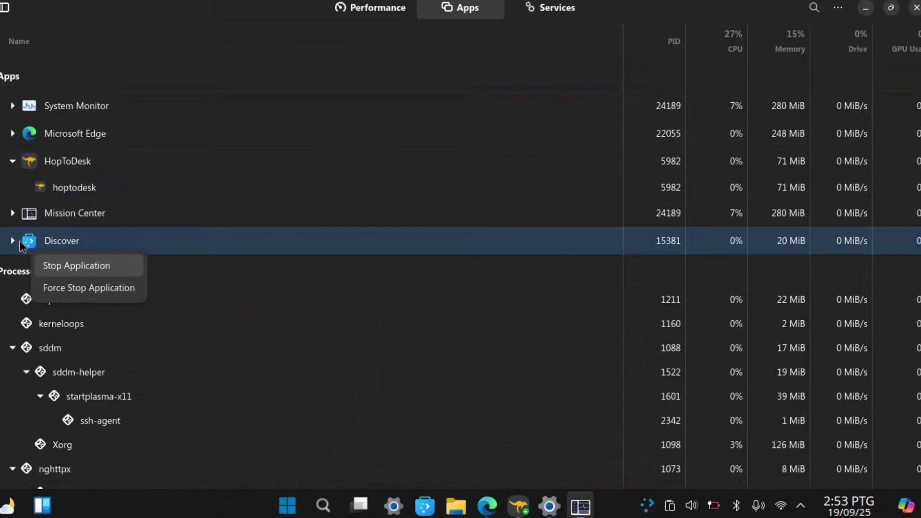
{"action": "left_click", "coordinate": [14, 242]}
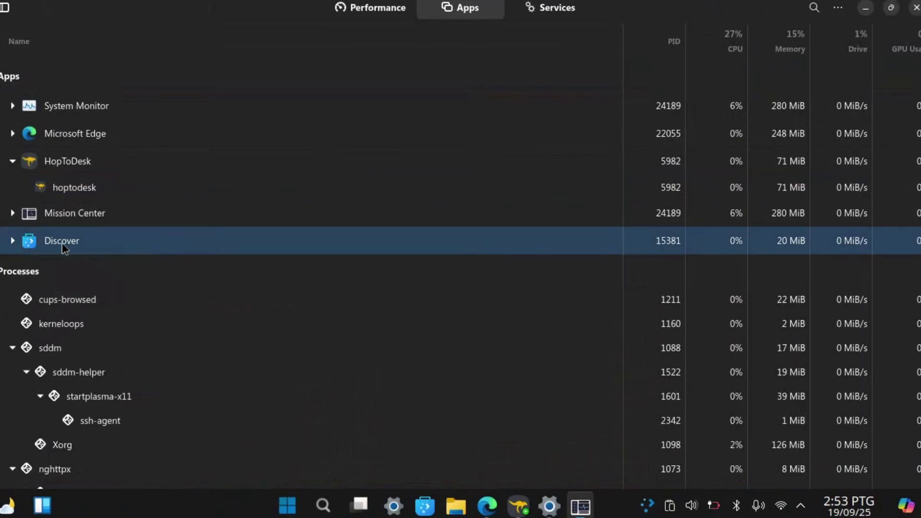
{"action": "left_click", "coordinate": [11, 218]}
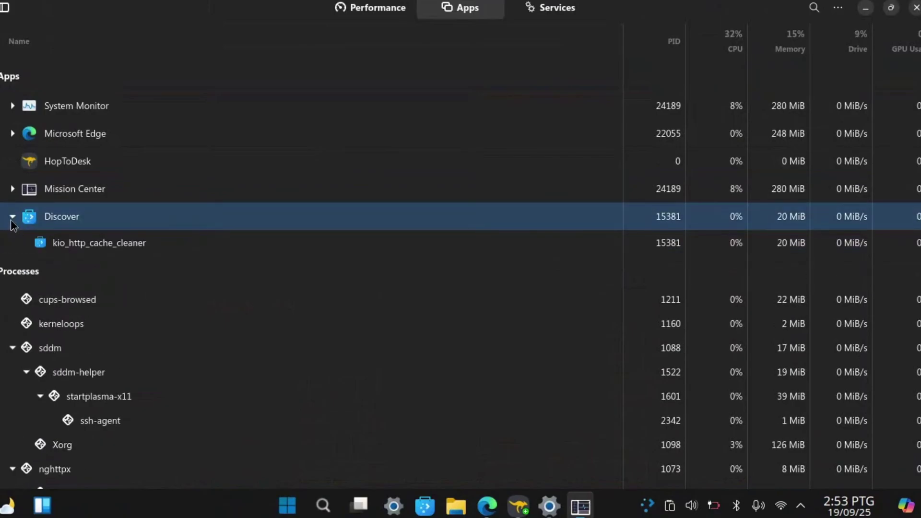
{"action": "left_click", "coordinate": [11, 218]}
Scroll through the full list of running processes.
{"action": "scroll", "coordinate": [149, 253], "scroll_direction": "down", "scroll_amount": 3}
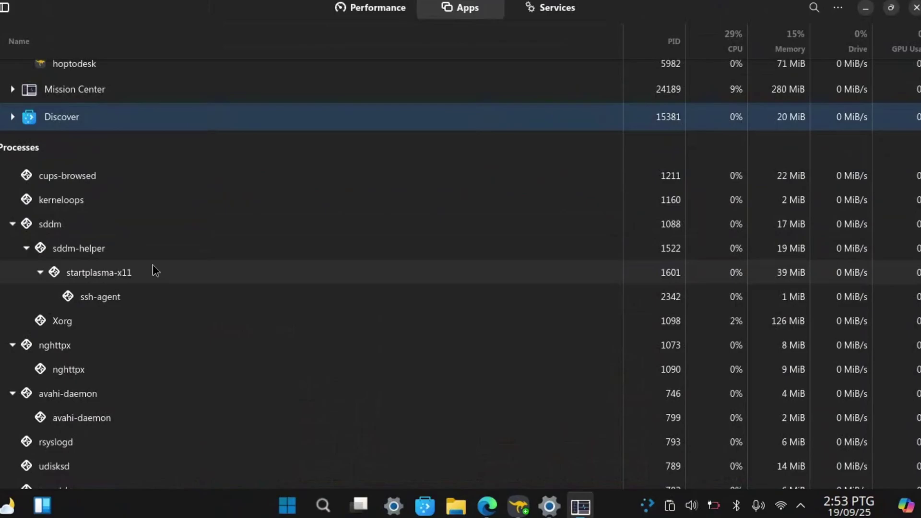
{"action": "scroll", "coordinate": [137, 247], "scroll_direction": "down", "scroll_amount": 5}
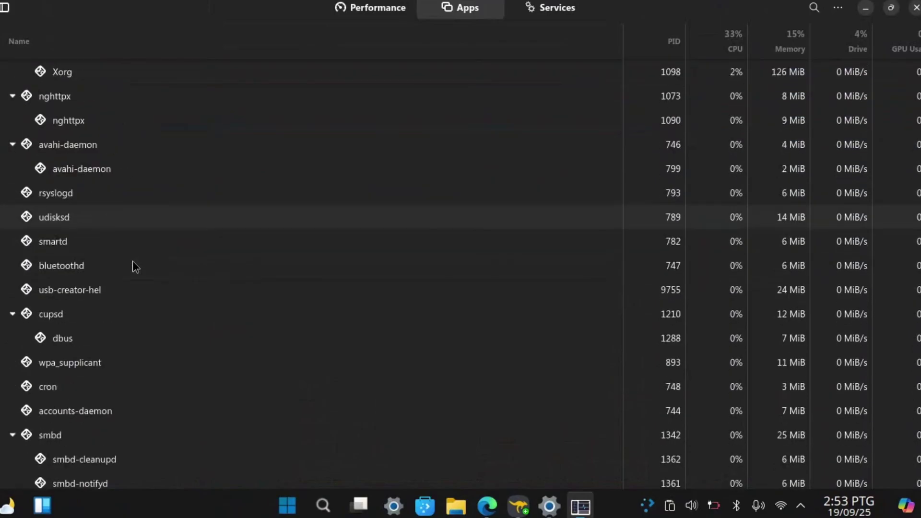
{"action": "scroll", "coordinate": [175, 332], "scroll_direction": "down", "scroll_amount": 12}
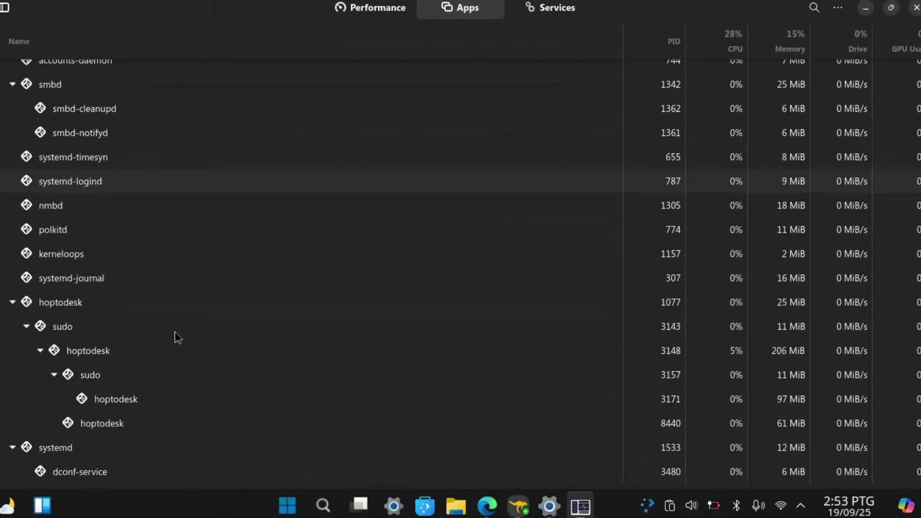
{"action": "scroll", "coordinate": [174, 331], "scroll_direction": "down", "scroll_amount": 16}
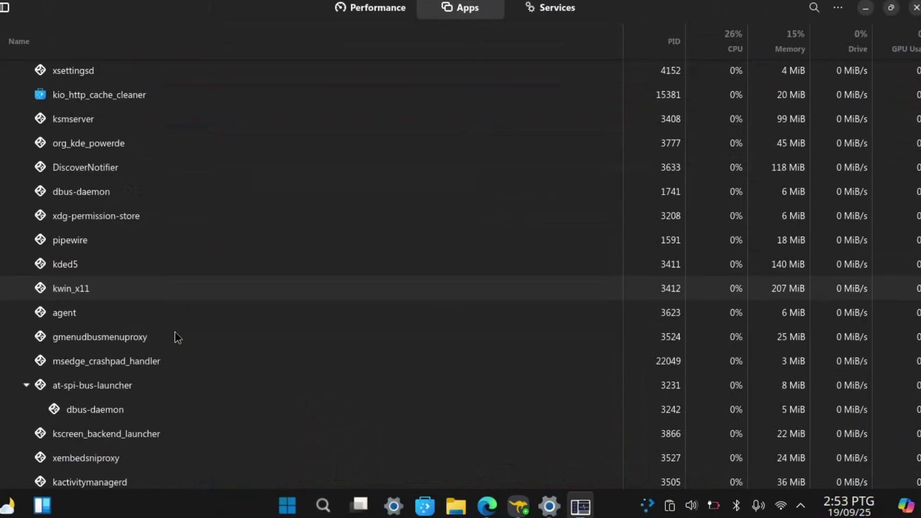
{"action": "scroll", "coordinate": [175, 332], "scroll_direction": "down", "scroll_amount": 8}
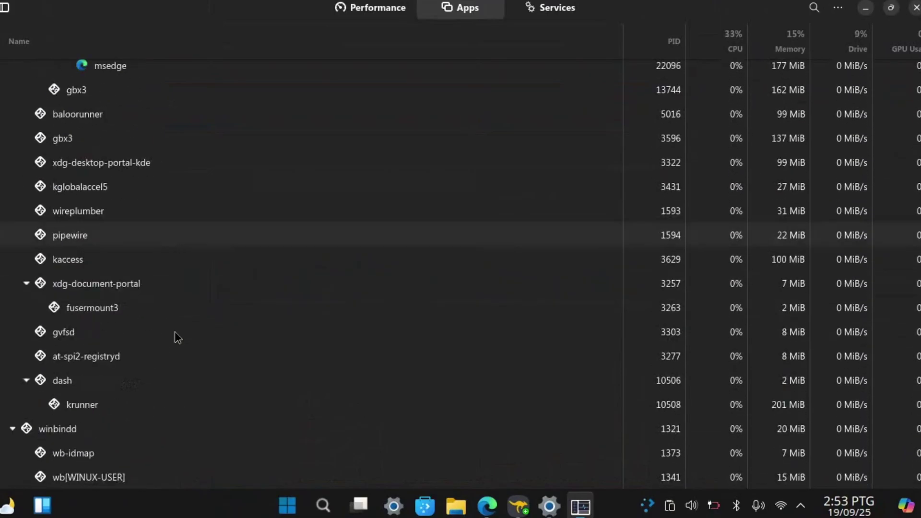
{"action": "scroll", "coordinate": [175, 332], "scroll_direction": "up", "scroll_amount": 4}
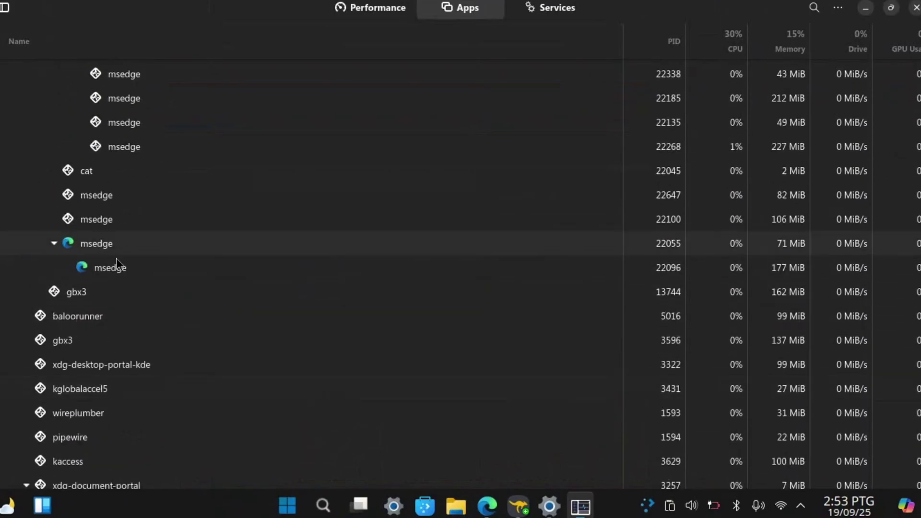
{"action": "scroll", "coordinate": [189, 307], "scroll_direction": "down", "scroll_amount": 10}
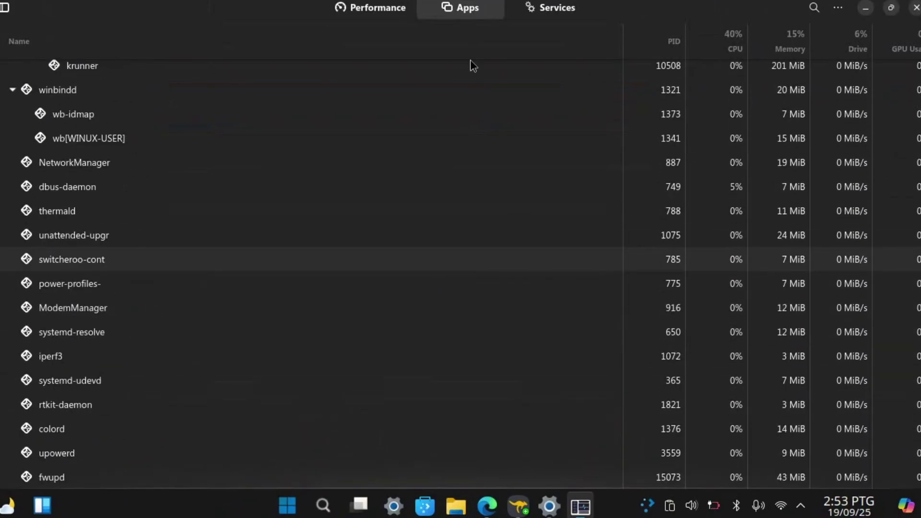
Show the Services tab and scroll through the 72 running services.
{"action": "left_click", "coordinate": [555, 9]}
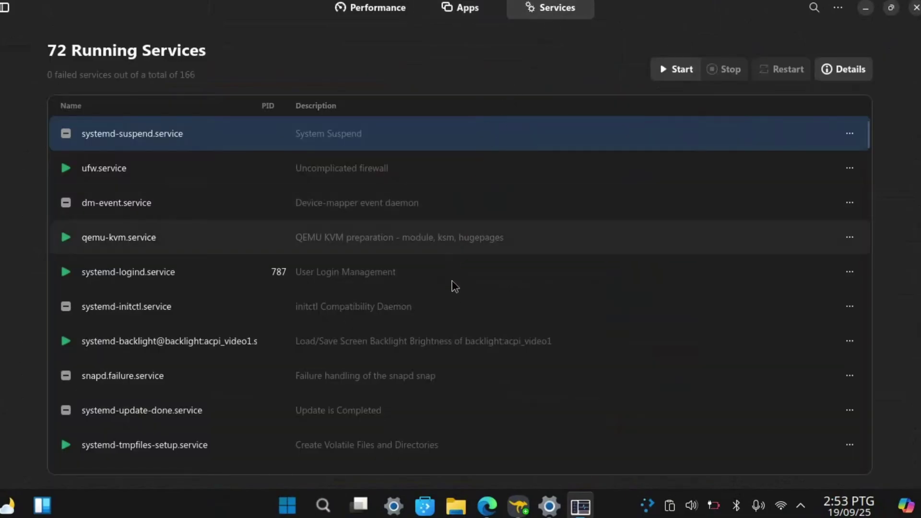
{"action": "scroll", "coordinate": [474, 285], "scroll_direction": "down", "scroll_amount": 4}
{"action": "scroll", "coordinate": [497, 266], "scroll_direction": "down", "scroll_amount": 3}
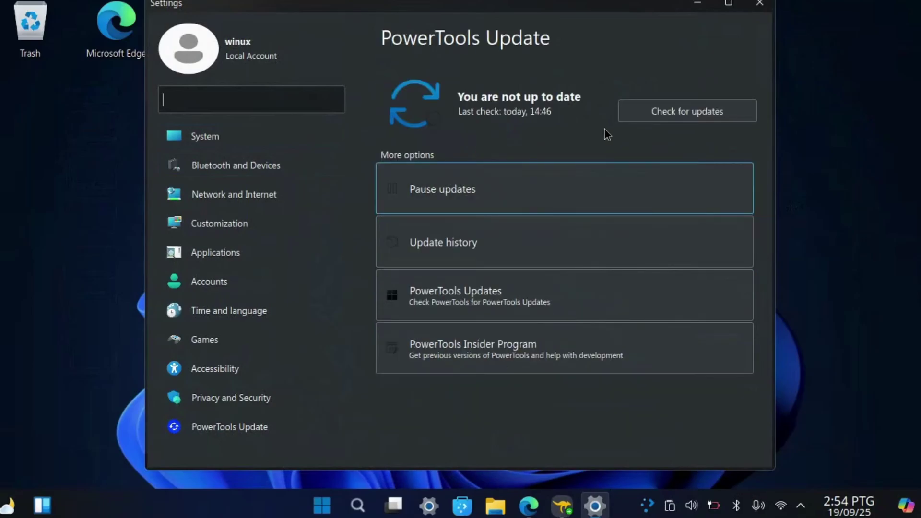
Check for PowerTools updates, review the 20 pending updates (305.1 MiB), then minimise Settings.
{"action": "left_click", "coordinate": [641, 110]}
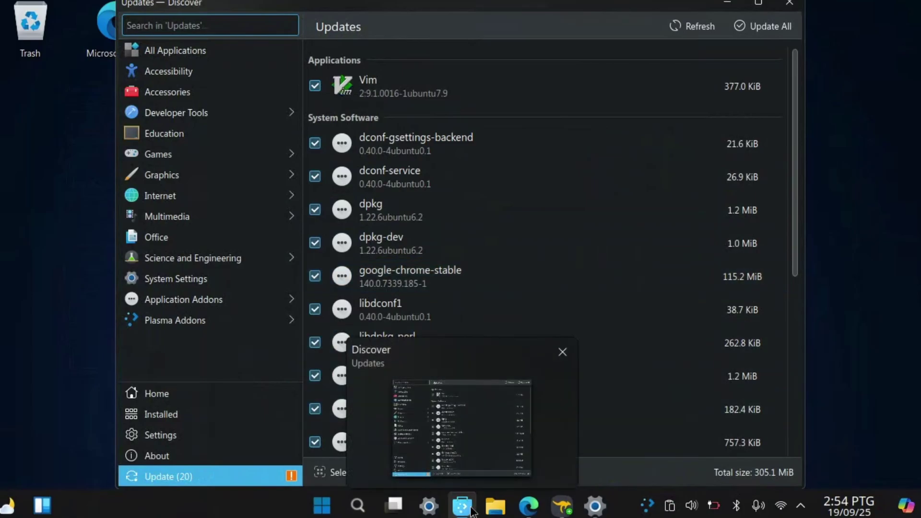
{"action": "scroll", "coordinate": [552, 288], "scroll_direction": "down", "scroll_amount": 3}
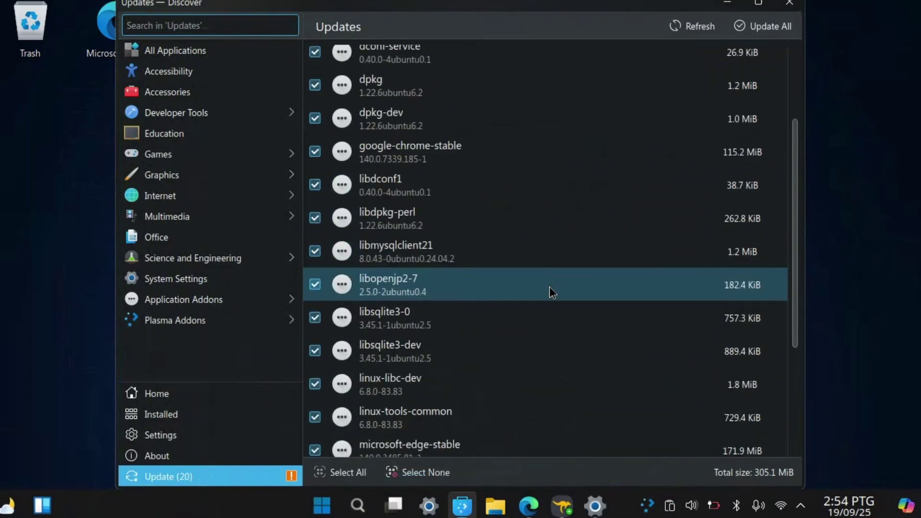
{"action": "scroll", "coordinate": [551, 293], "scroll_direction": "down", "scroll_amount": 4}
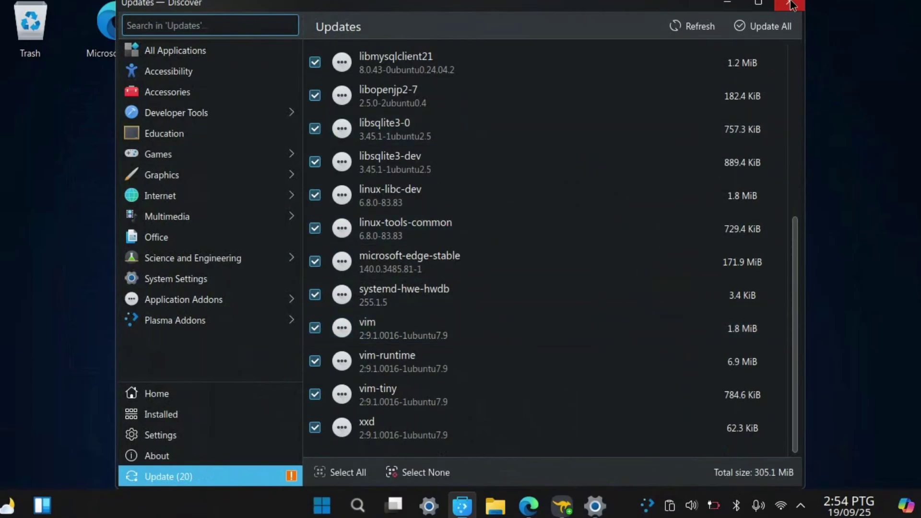
{"action": "left_click", "coordinate": [594, 504]}
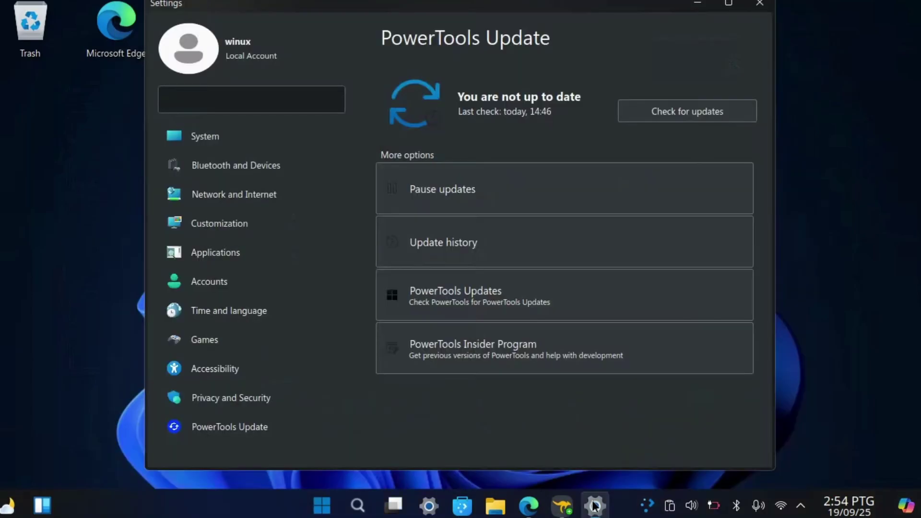
{"action": "left_click", "coordinate": [593, 505]}
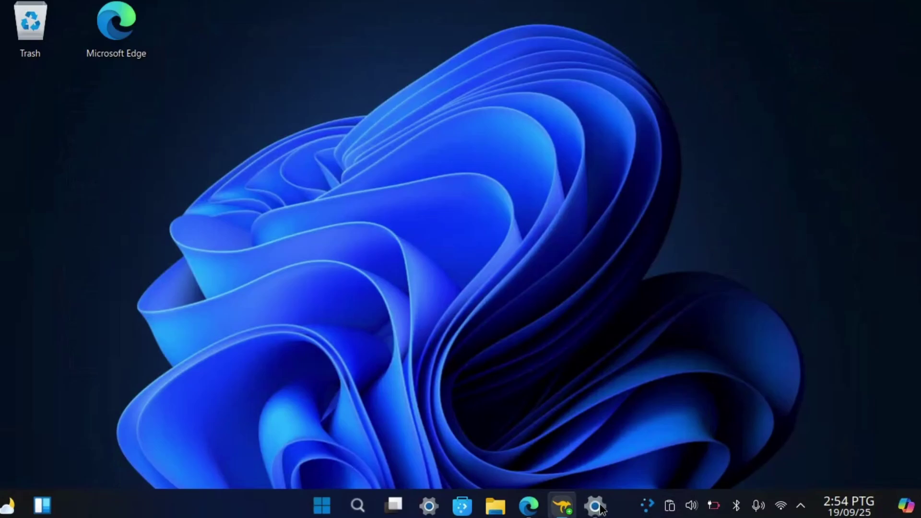
Restore Settings and start automatic install of the MS-Windows Support compatibility modules.
{"action": "key", "text": "alt+Tab"}
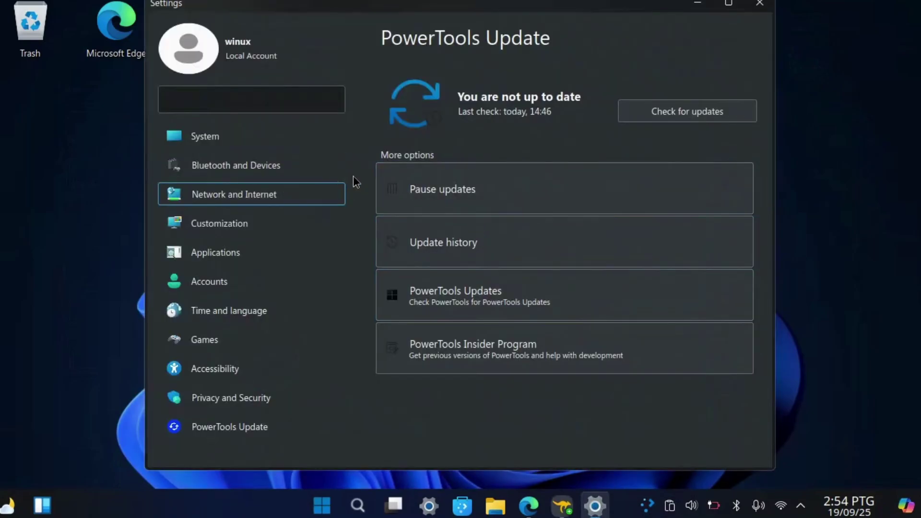
{"action": "left_click", "coordinate": [256, 142]}
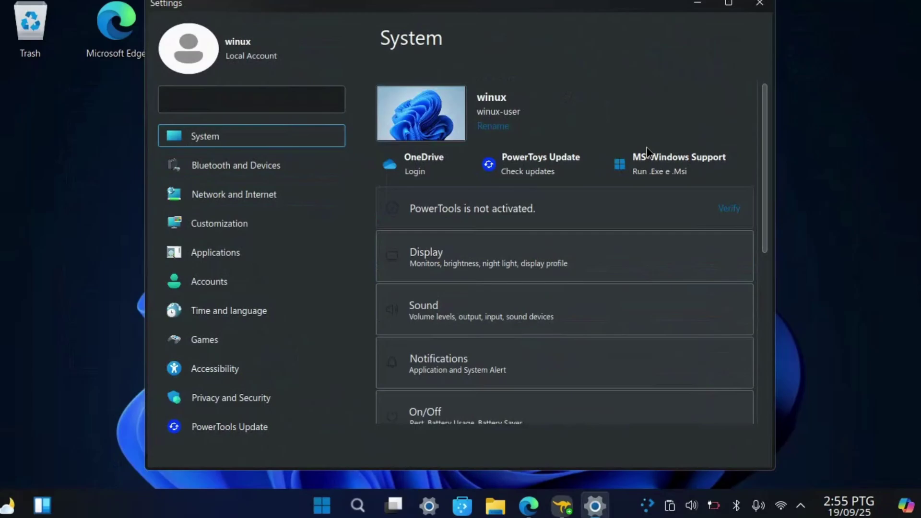
{"action": "left_click", "coordinate": [650, 160]}
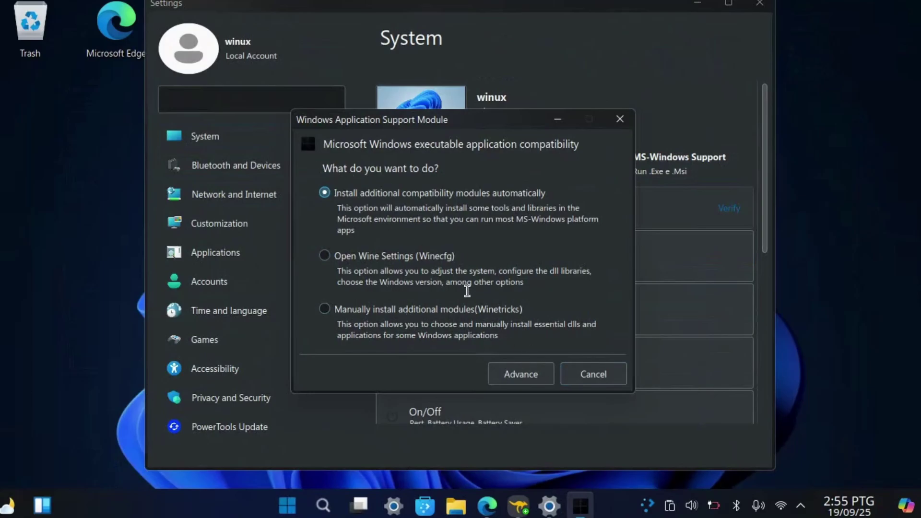
{"action": "left_click", "coordinate": [521, 374]}
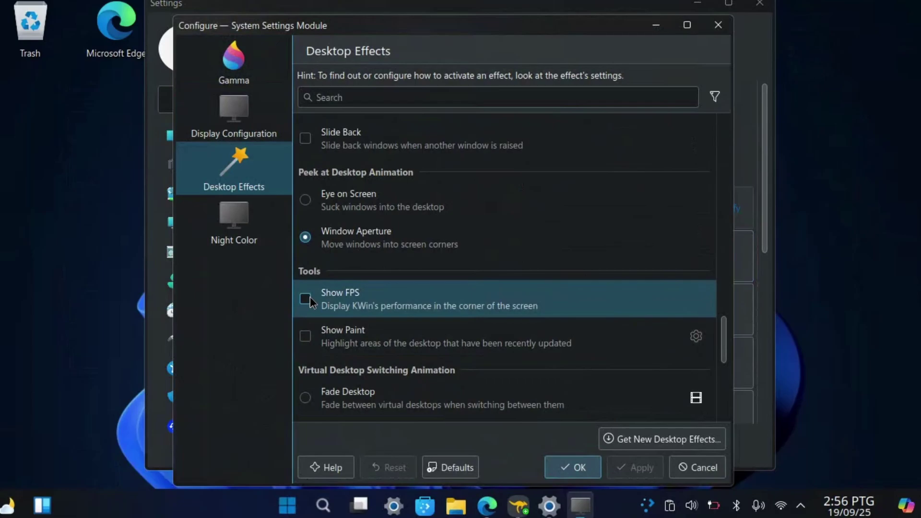
Enable the Show FPS effect under Desktop Effects Tools and apply the change.
{"action": "left_click", "coordinate": [305, 298]}
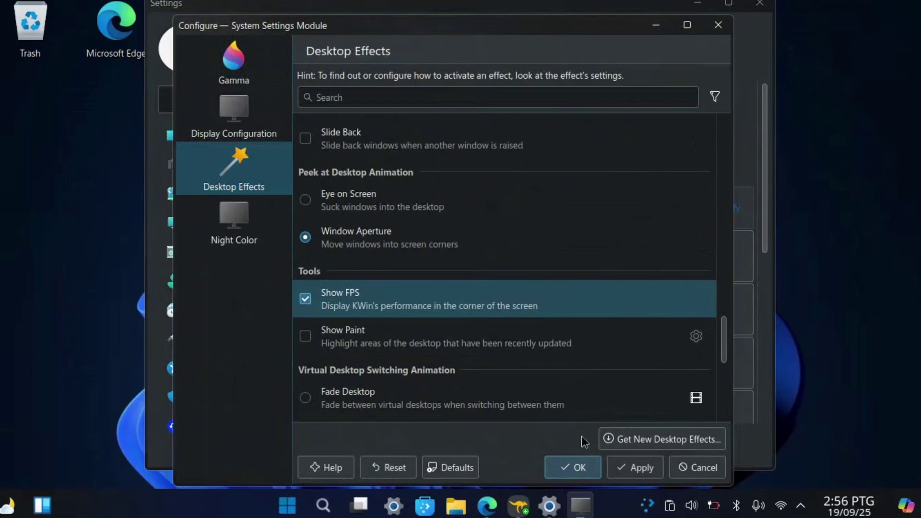
{"action": "left_click", "coordinate": [623, 463]}
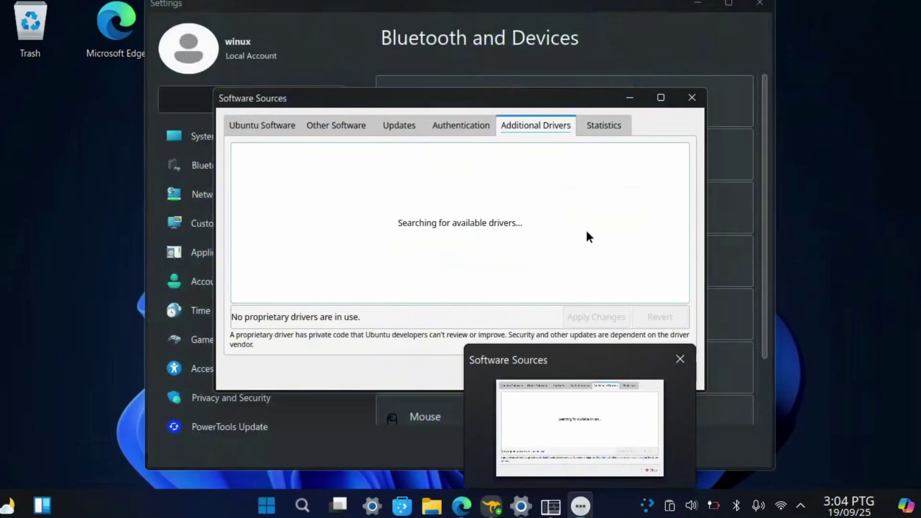
Review the Ubuntu Software, Other Software, Updates and Authentication tabs, then the available NVIDIA drivers.
{"action": "left_click", "coordinate": [281, 123]}
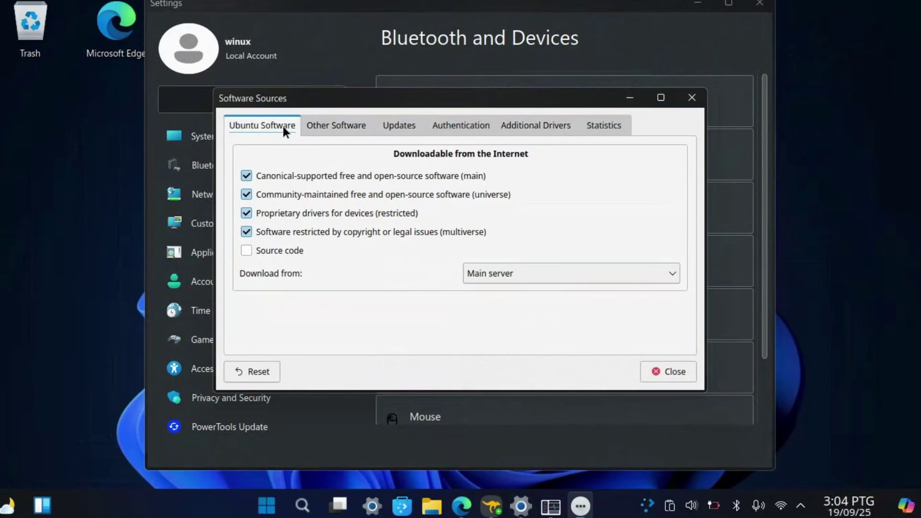
{"action": "left_click", "coordinate": [322, 123]}
{"action": "left_click", "coordinate": [392, 125]}
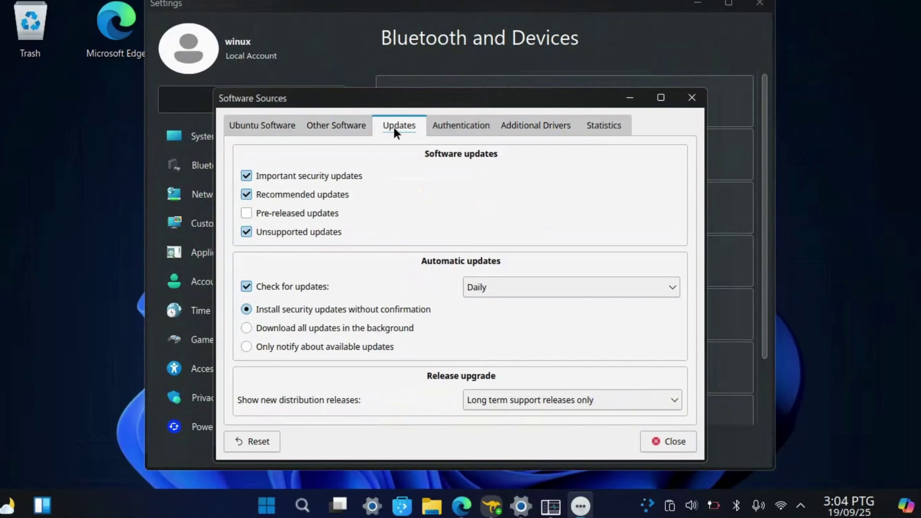
{"action": "left_click", "coordinate": [453, 129]}
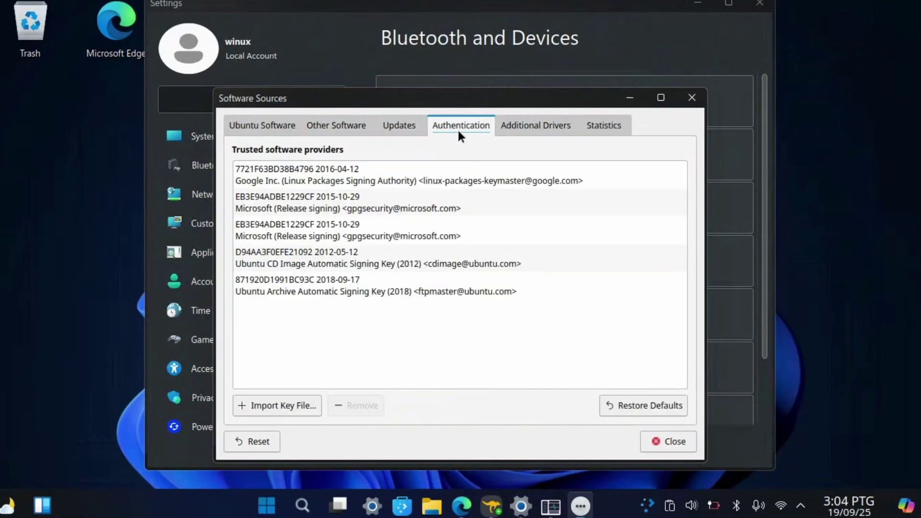
{"action": "left_click", "coordinate": [517, 127]}
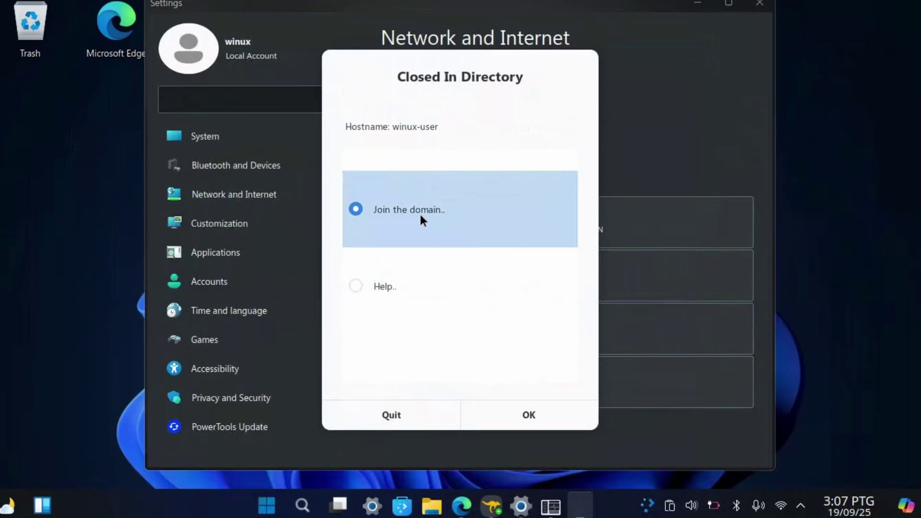
Open the Join the domain form, close it, and quit the Active Directory dialog.
{"action": "left_click", "coordinate": [505, 416]}
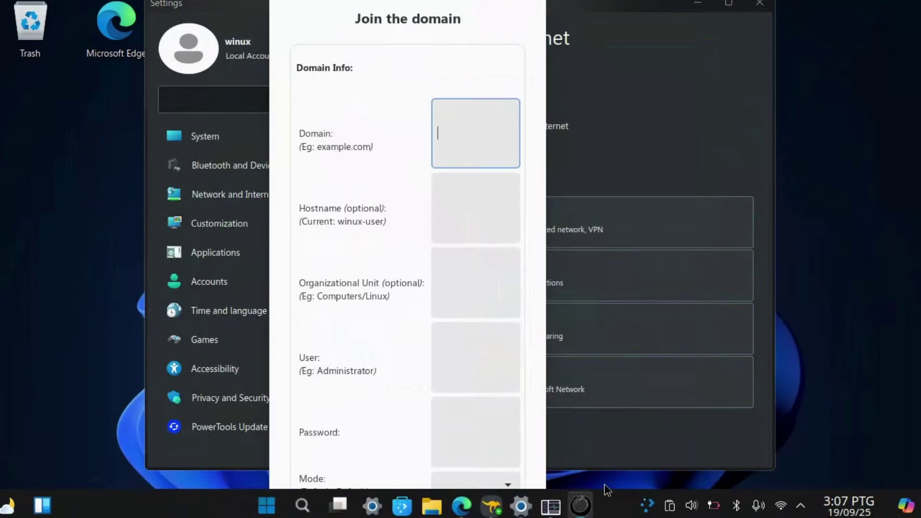
{"action": "right_click", "coordinate": [581, 507]}
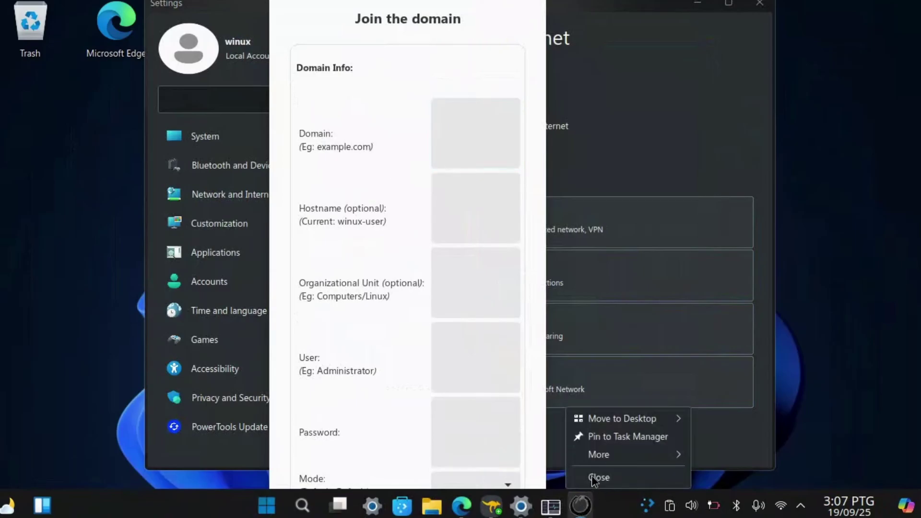
{"action": "left_click", "coordinate": [593, 477]}
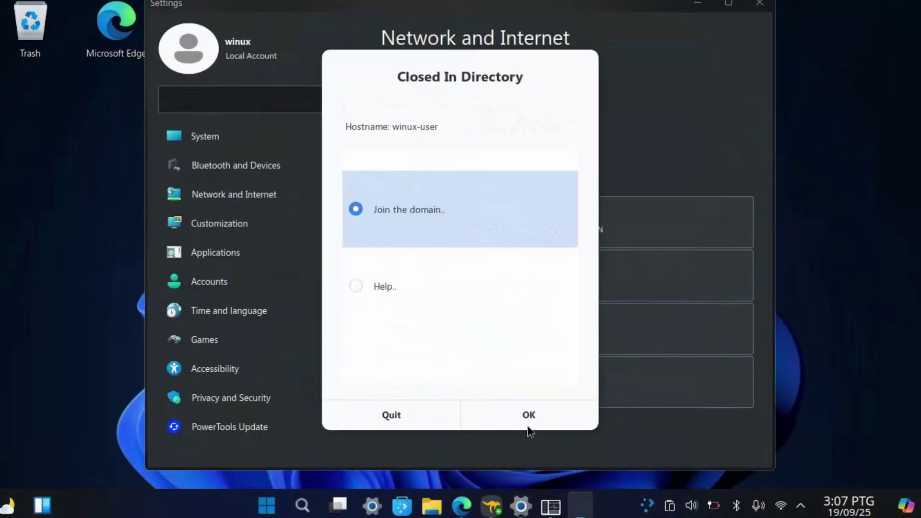
{"action": "left_click", "coordinate": [418, 412]}
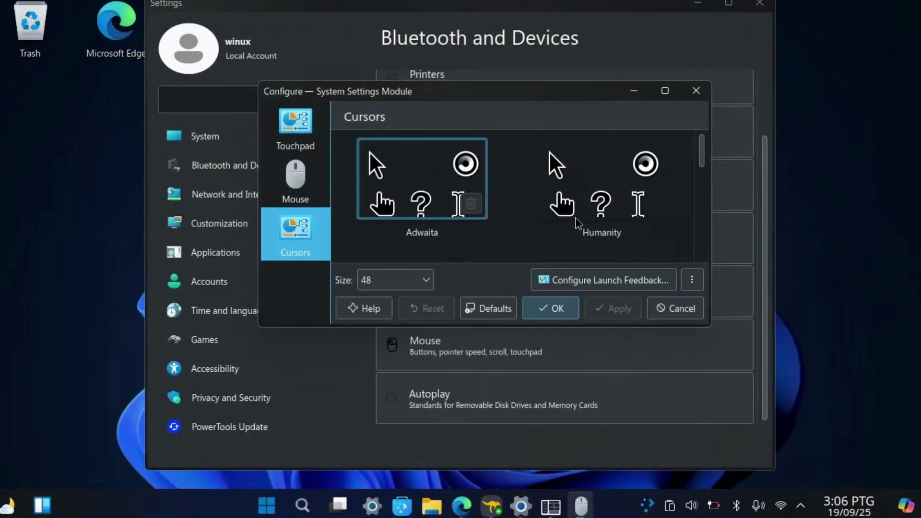
Pick the Humanity cursor theme and browse the colour and window decoration themes.
{"action": "left_click", "coordinate": [575, 217]}
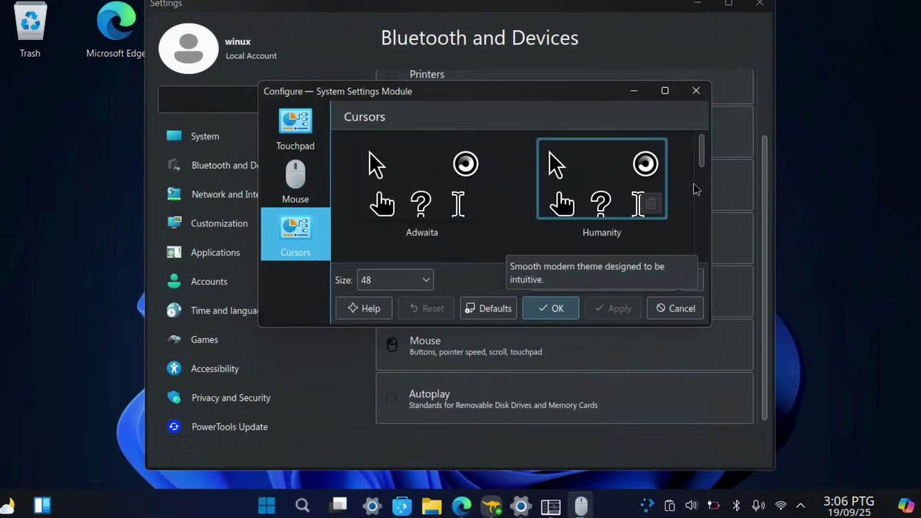
{"action": "scroll", "coordinate": [700, 201], "scroll_direction": "down", "scroll_amount": 2}
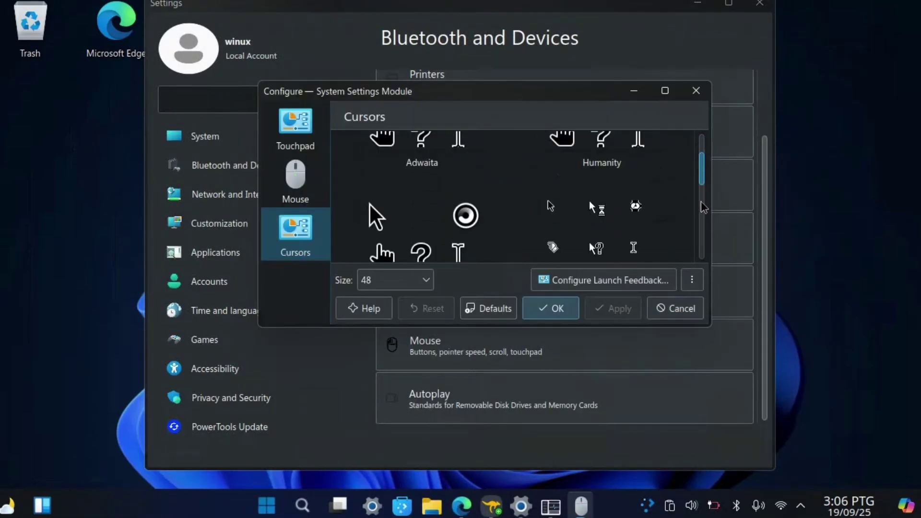
{"action": "scroll", "coordinate": [703, 208], "scroll_direction": "down", "scroll_amount": 3}
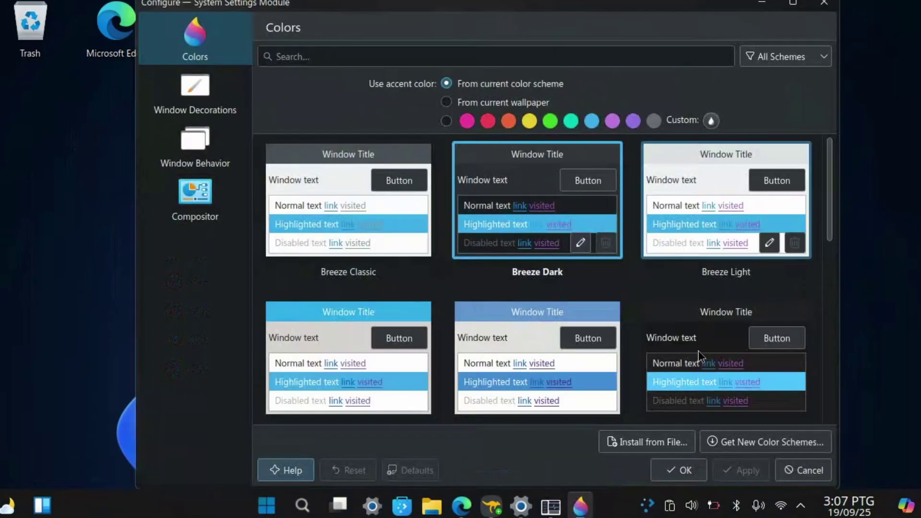
{"action": "left_click", "coordinate": [199, 107]}
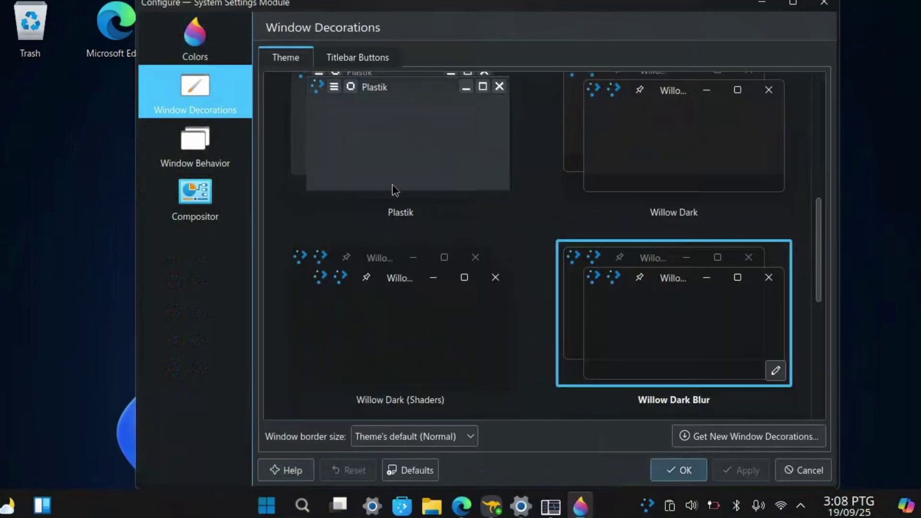
{"action": "scroll", "coordinate": [530, 248], "scroll_direction": "up", "scroll_amount": 5}
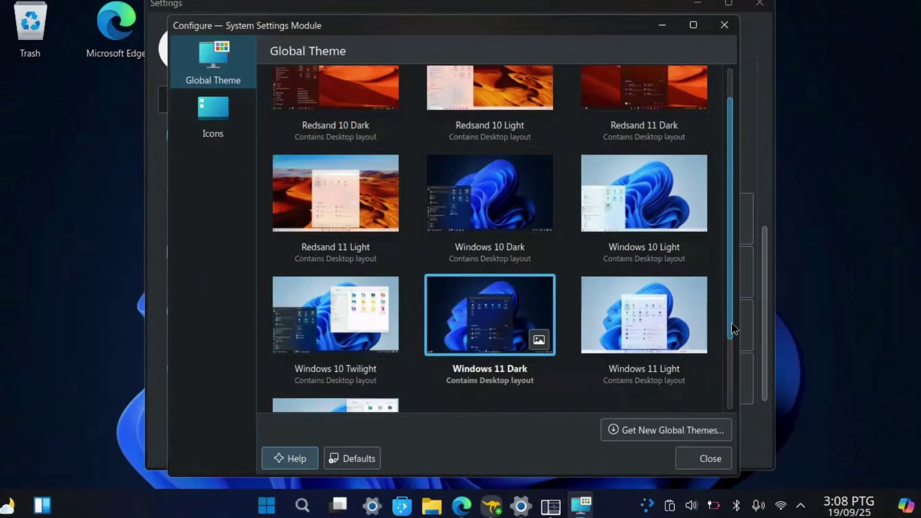
Show the remaining Windows global themes and browse downloadable global themes online.
{"action": "left_click", "coordinate": [731, 406]}
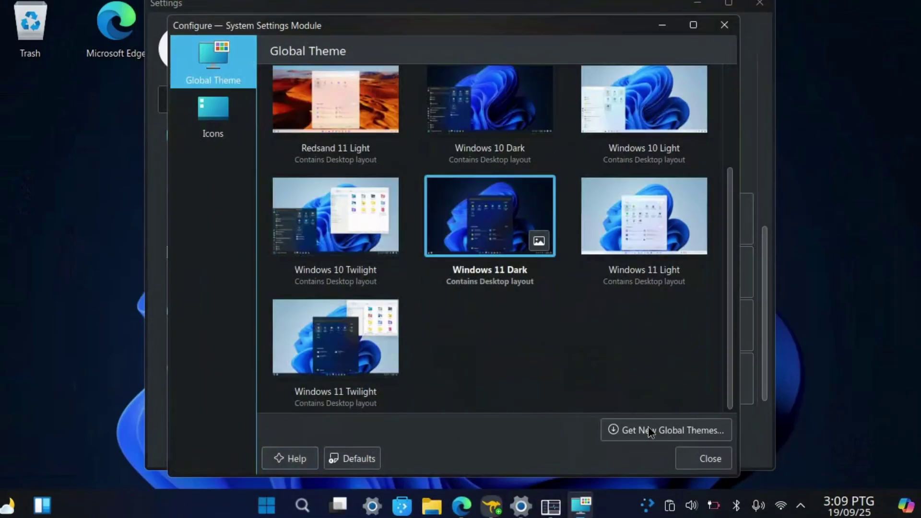
{"action": "left_click", "coordinate": [648, 430]}
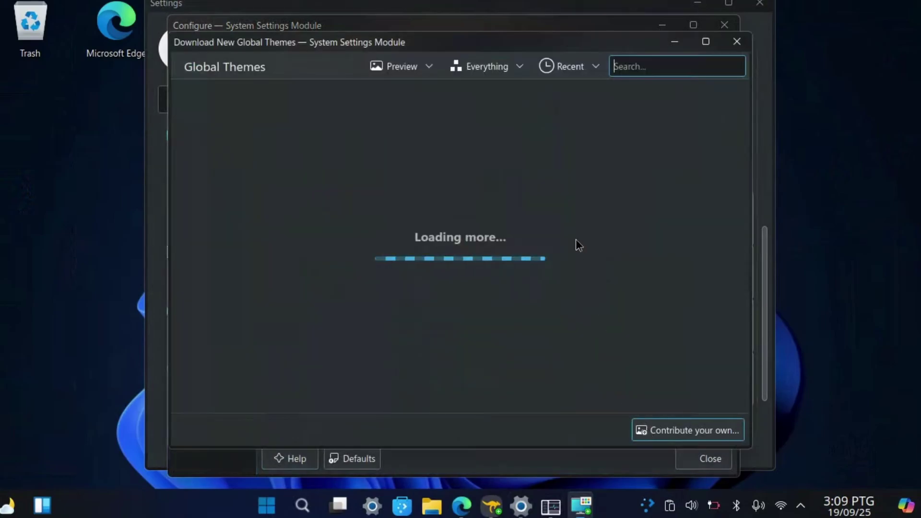
{"action": "scroll", "coordinate": [709, 247], "scroll_direction": "down", "scroll_amount": 1}
{"action": "scroll", "coordinate": [709, 247], "scroll_direction": "down", "scroll_amount": 2}
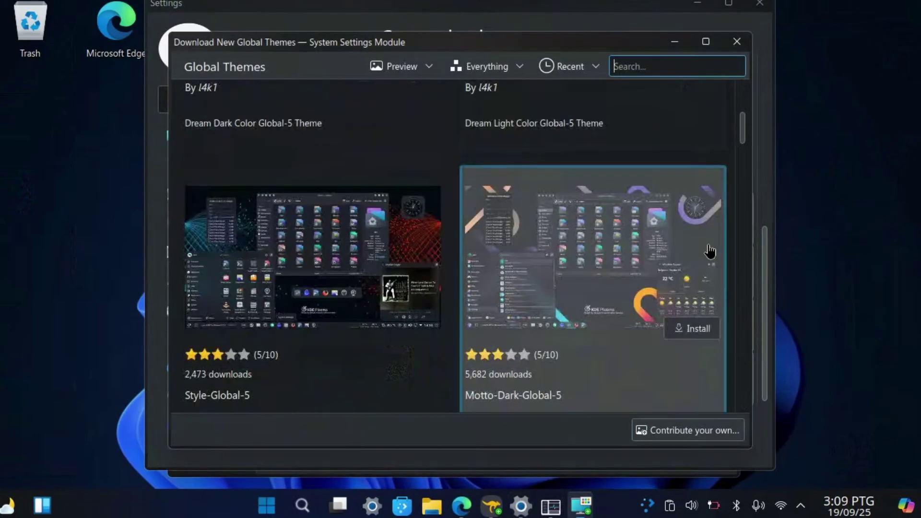
{"action": "scroll", "coordinate": [709, 254], "scroll_direction": "down", "scroll_amount": 1}
{"action": "scroll", "coordinate": [710, 254], "scroll_direction": "down", "scroll_amount": 5}
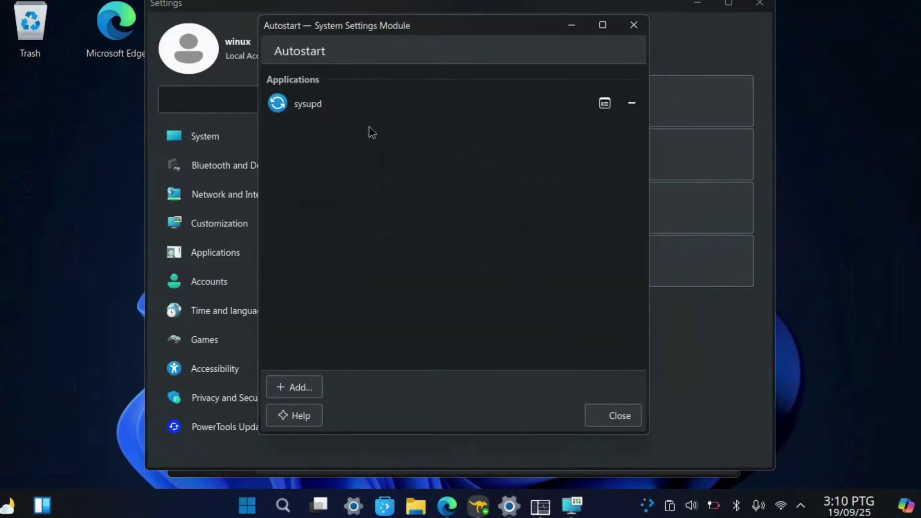
Add HopToDesk as an autostart application, searching for 'hop' to find it.
{"action": "left_click", "coordinate": [308, 384]}
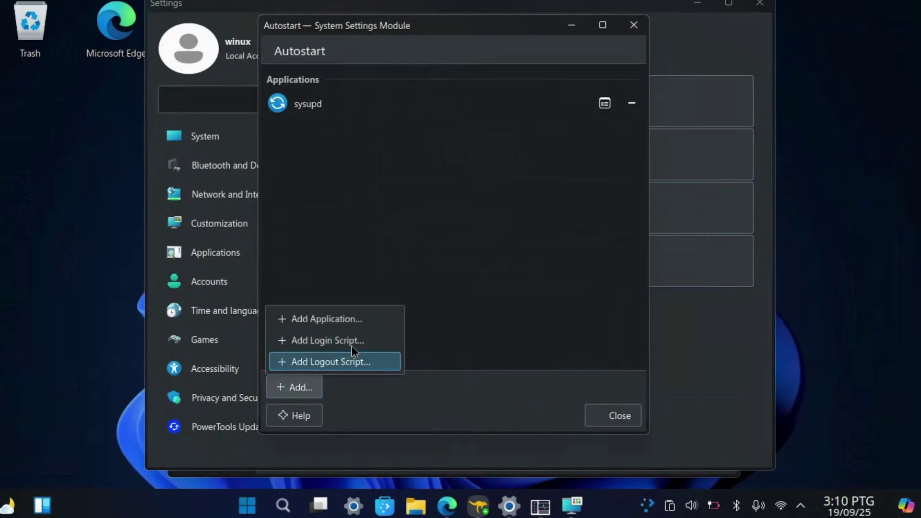
{"action": "left_click", "coordinate": [363, 321]}
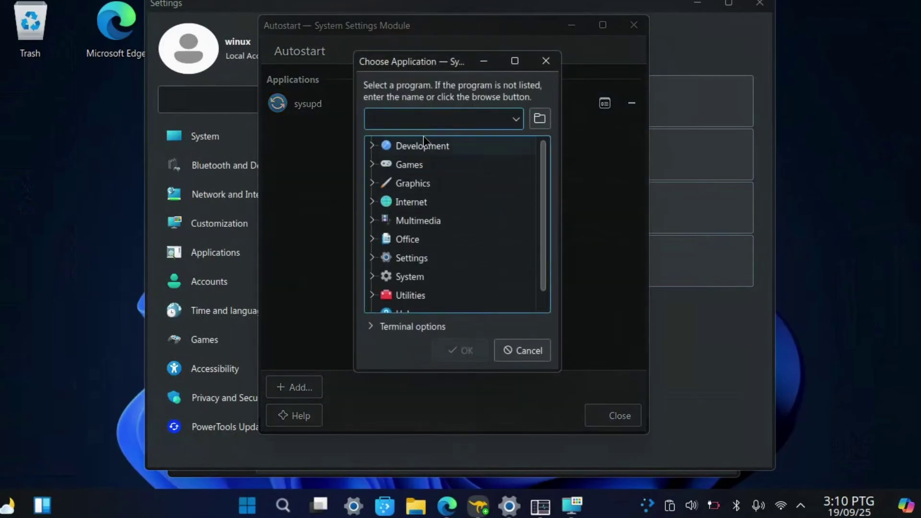
{"action": "type", "text": "hop"}
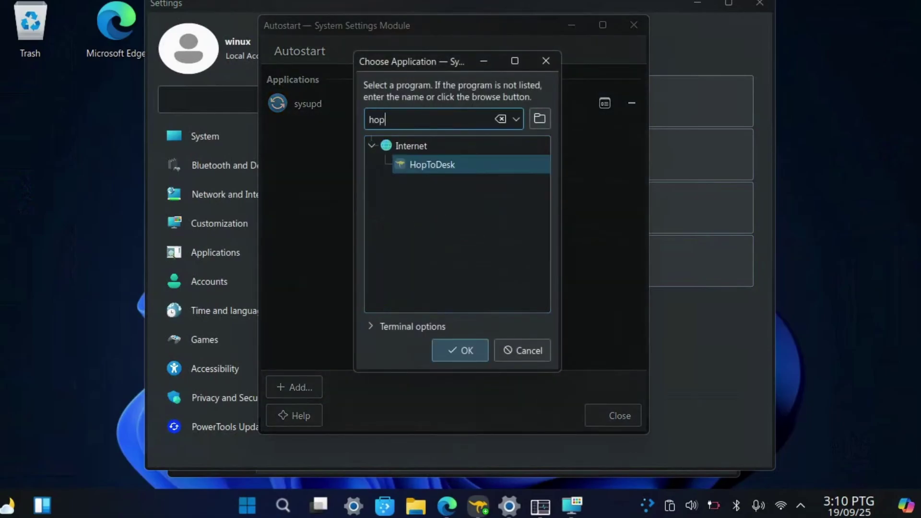
{"action": "left_click", "coordinate": [439, 165]}
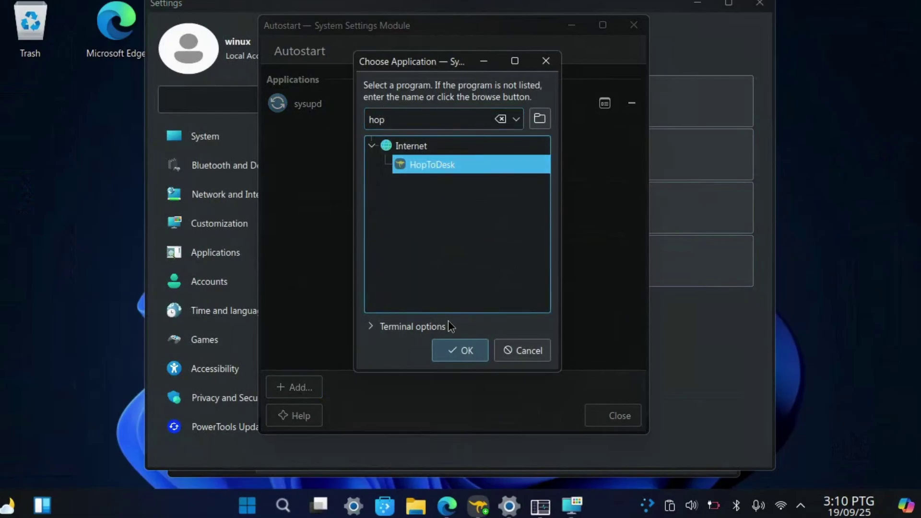
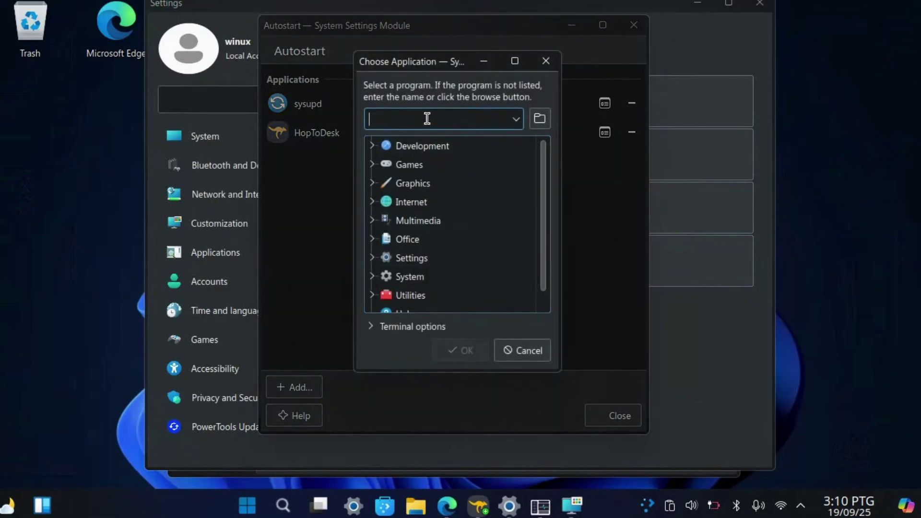
Pick Microsoft Edge from the Internet category in the Choose Application dialog.
{"action": "left_click", "coordinate": [411, 202]}
{"action": "left_click", "coordinate": [444, 238]}
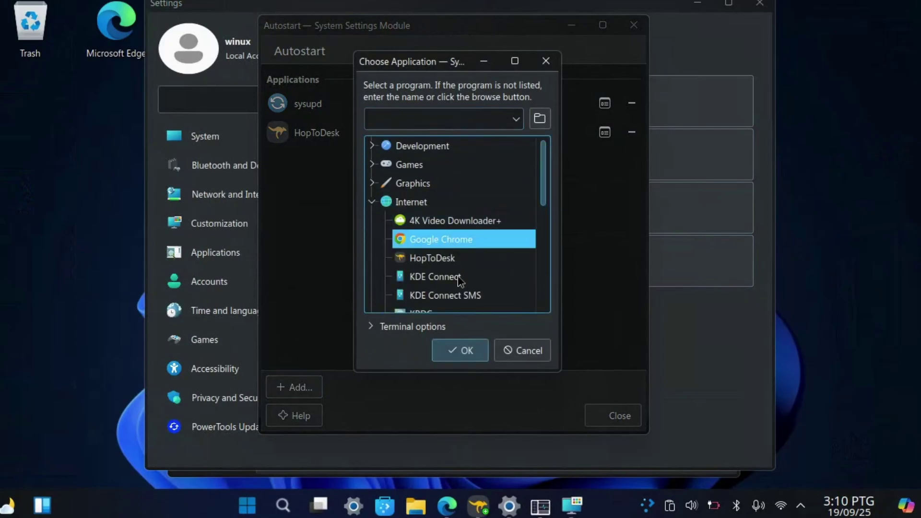
{"action": "scroll", "coordinate": [479, 269], "scroll_direction": "down", "scroll_amount": 1}
{"action": "scroll", "coordinate": [478, 271], "scroll_direction": "down", "scroll_amount": 1}
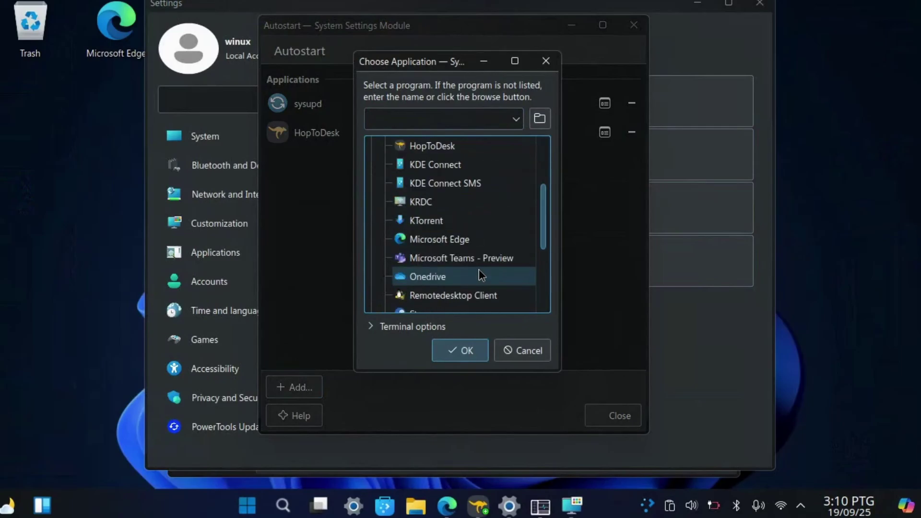
{"action": "left_click", "coordinate": [478, 237]}
Confirm Microsoft Edge for autostart, then close the Autostart and Game Controller windows.
{"action": "left_click", "coordinate": [475, 349]}
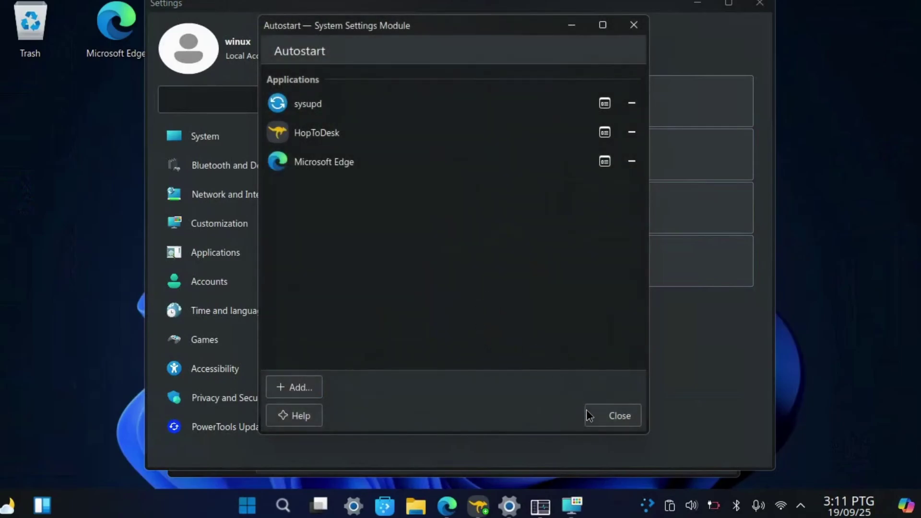
{"action": "left_click", "coordinate": [611, 416]}
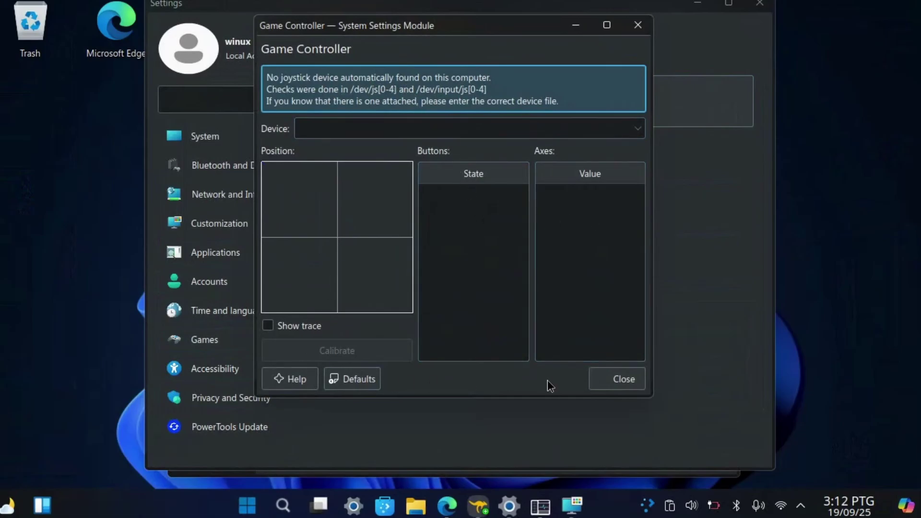
{"action": "left_click", "coordinate": [625, 377]}
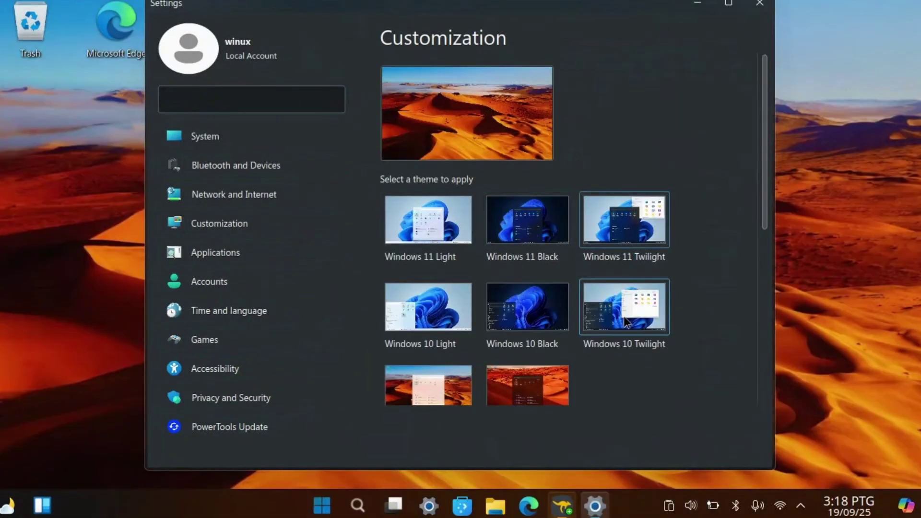
Apply the Windows 11 Light theme and bring up Desktop Folder Settings on Icons.
{"action": "left_click", "coordinate": [426, 225]}
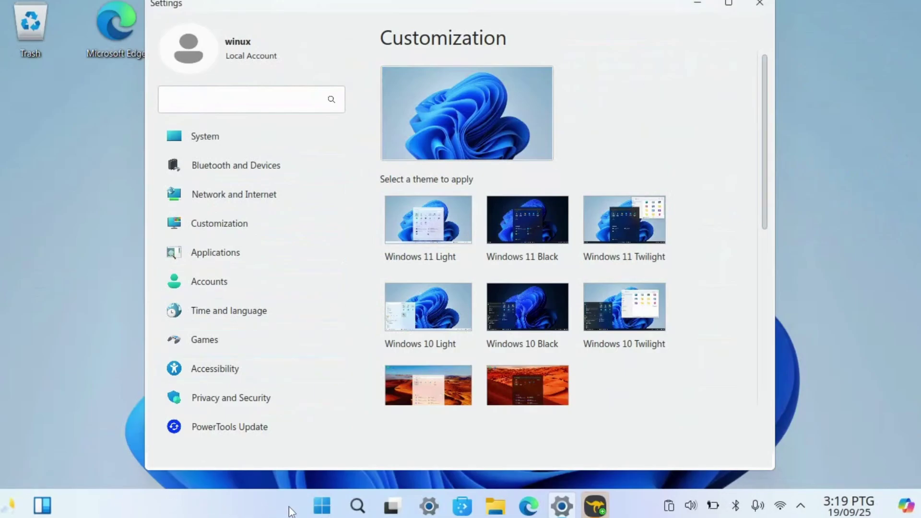
{"action": "left_click", "coordinate": [317, 511]}
{"action": "left_click", "coordinate": [317, 511]}
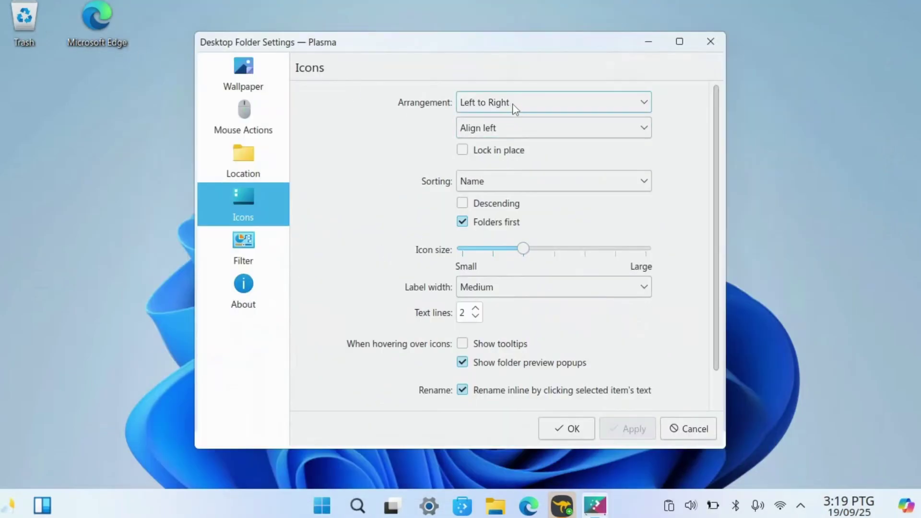
Set icon arrangement to Top to Bottom and label text lines to 1, applying both.
{"action": "left_click", "coordinate": [514, 107]}
{"action": "left_click", "coordinate": [519, 141]}
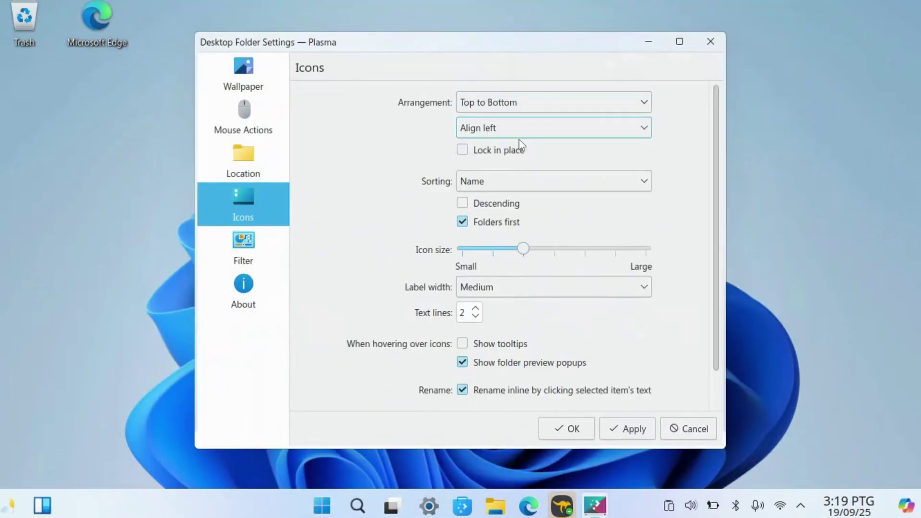
{"action": "left_click", "coordinate": [628, 429]}
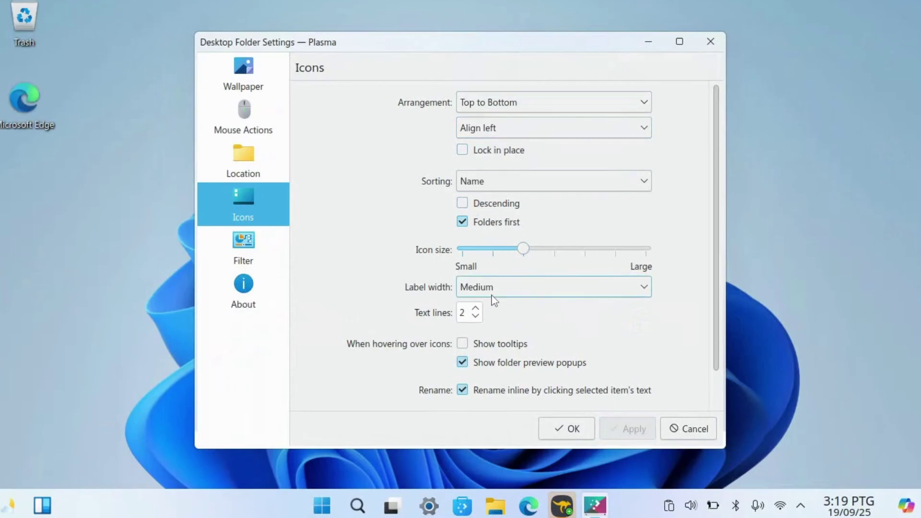
{"action": "left_click", "coordinate": [476, 316]}
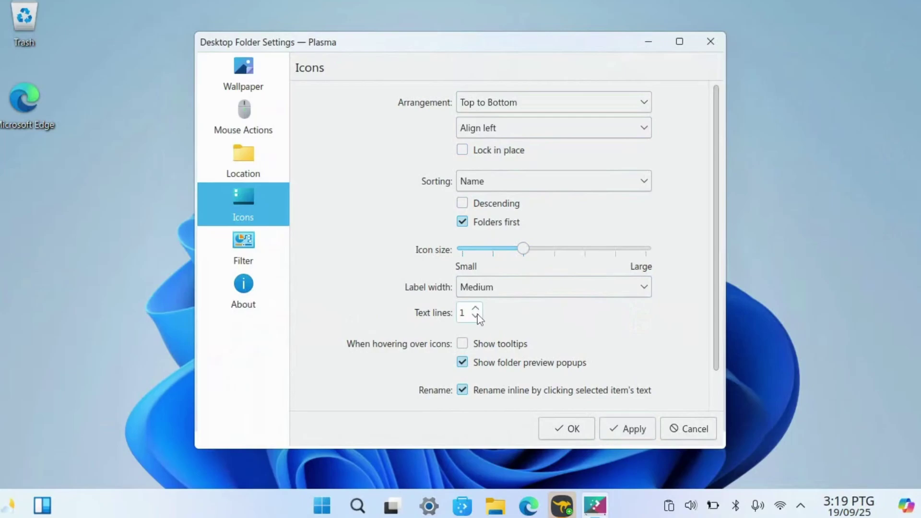
{"action": "left_click", "coordinate": [622, 439]}
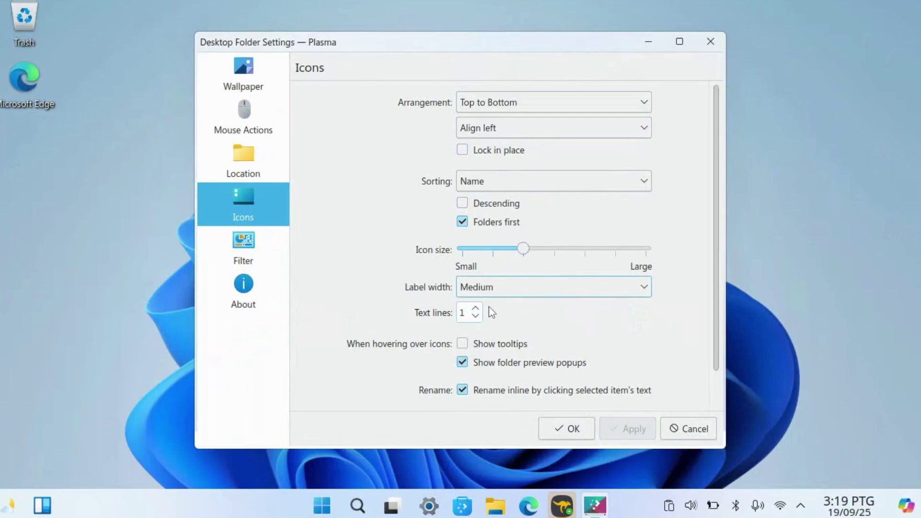
{"action": "left_click", "coordinate": [688, 429]}
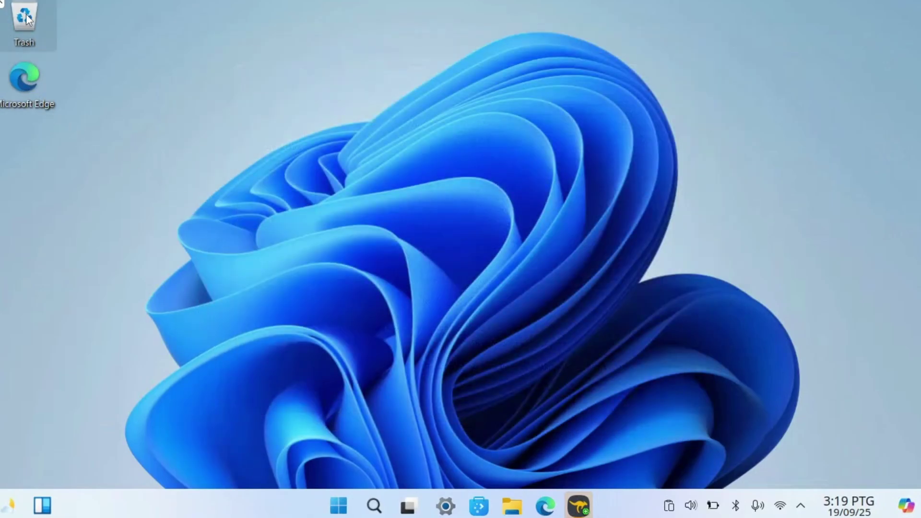
Apply the Windows 10 Light theme from Customization, then restore Settings via Task View.
{"action": "key", "text": "super+i"}
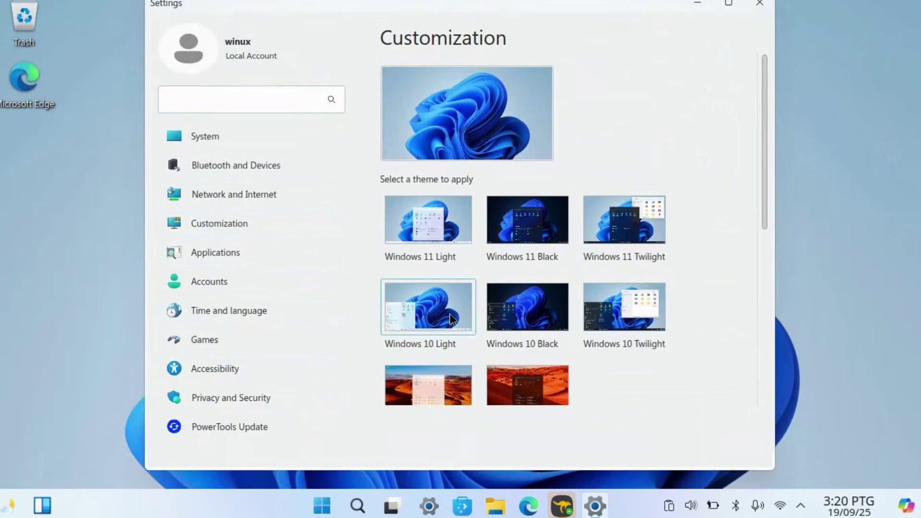
{"action": "left_click", "coordinate": [450, 313]}
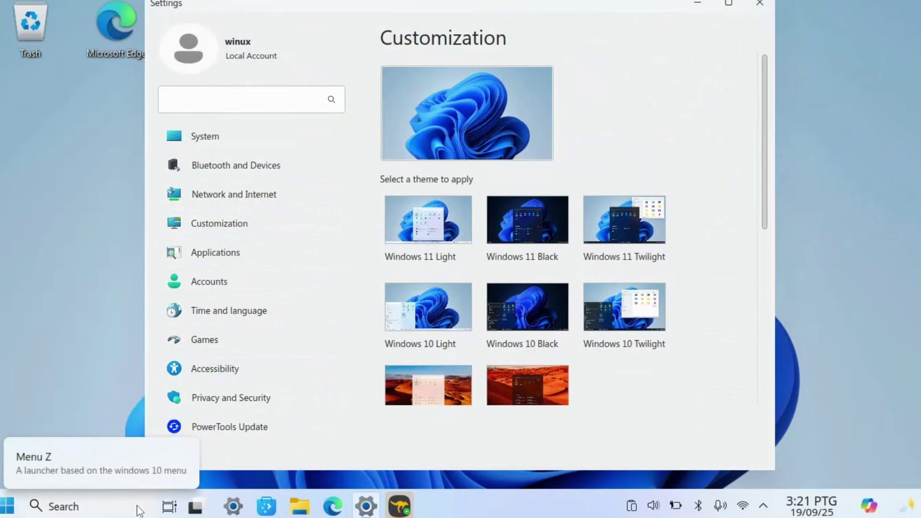
{"action": "left_click", "coordinate": [173, 508]}
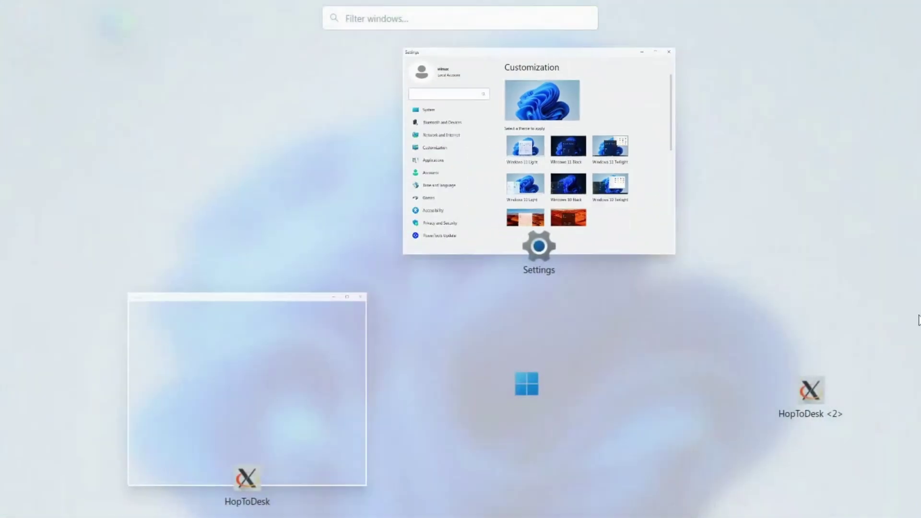
{"action": "left_click", "coordinate": [559, 170]}
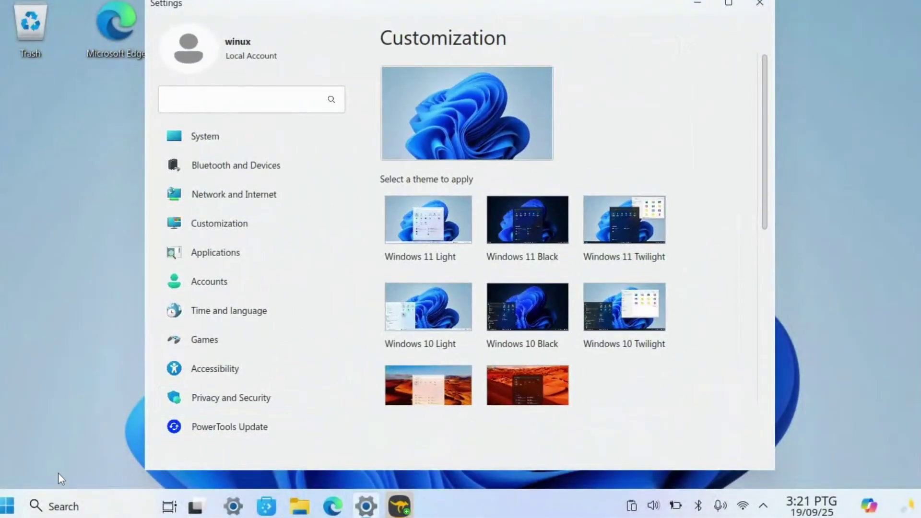
Reapply Windows 11 Light and choose Refresh Desktop from the desktop context menu.
{"action": "left_click", "coordinate": [2, 510]}
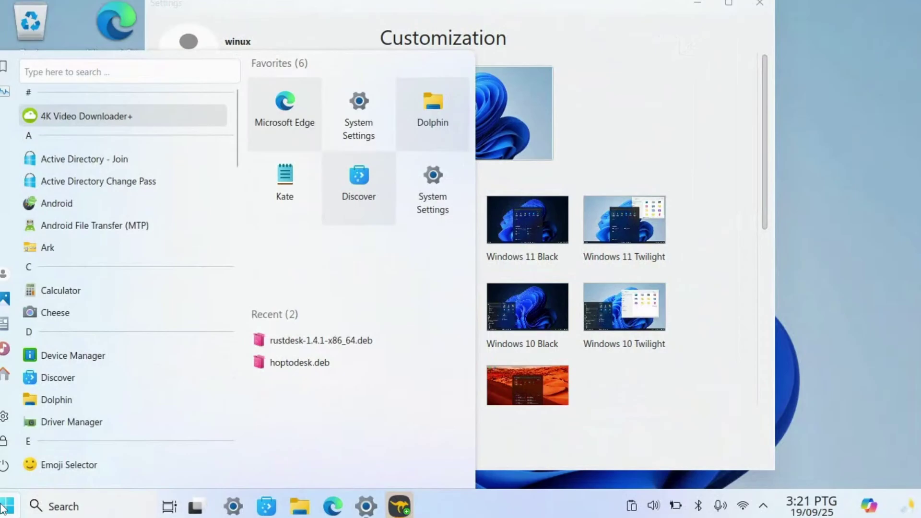
{"action": "left_click", "coordinate": [3, 510]}
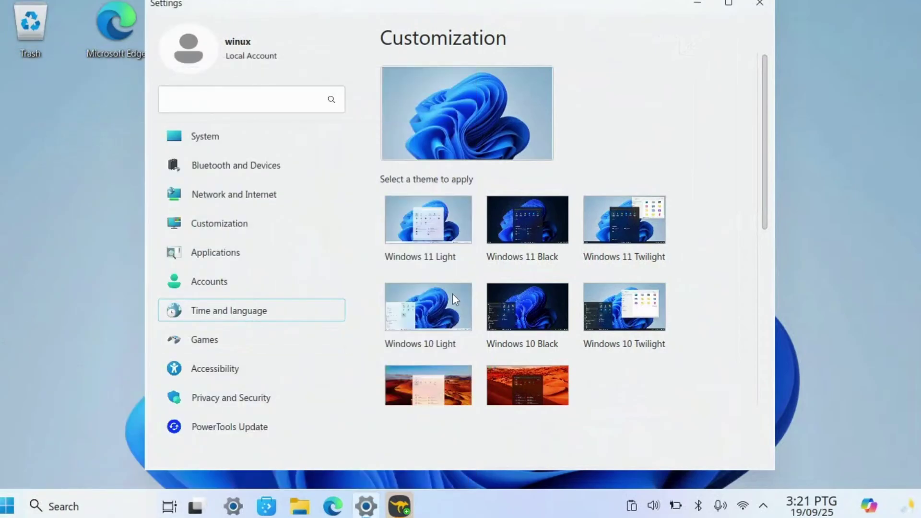
{"action": "left_click", "coordinate": [449, 229]}
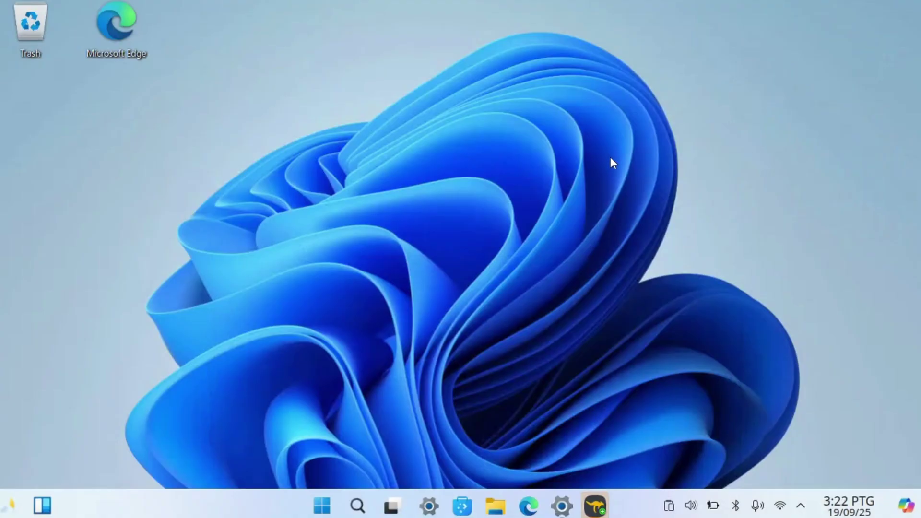
{"action": "right_click", "coordinate": [610, 157]}
{"action": "left_click", "coordinate": [658, 284]}
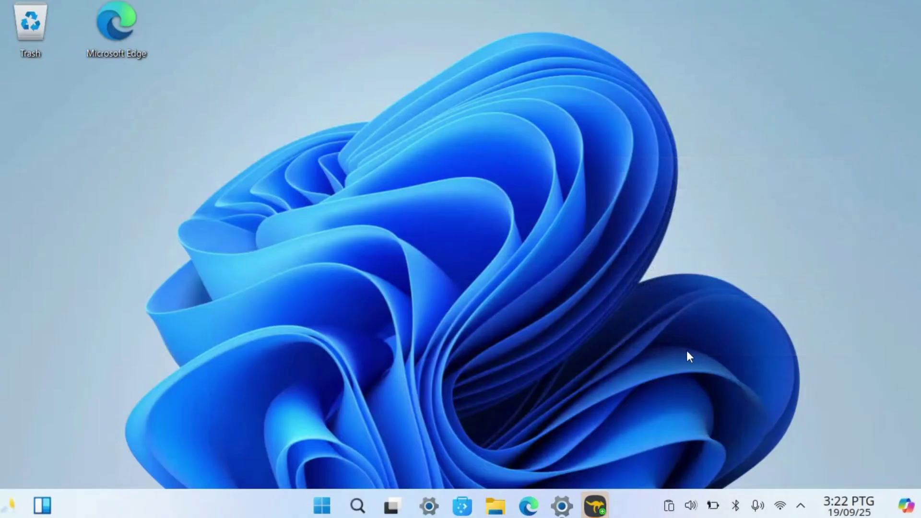